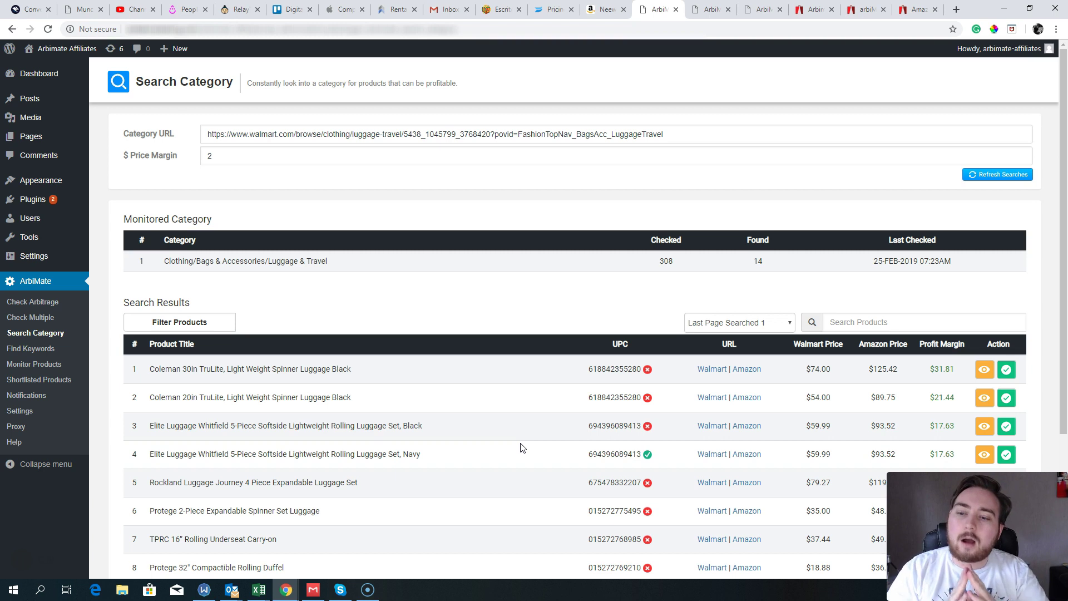
- Review the luggage category's search results and the arbitrage summary of the Rockland Rio 2-Piece Carry-On Luggage Set
left_click_drag(1064, 129, 1064, 143)
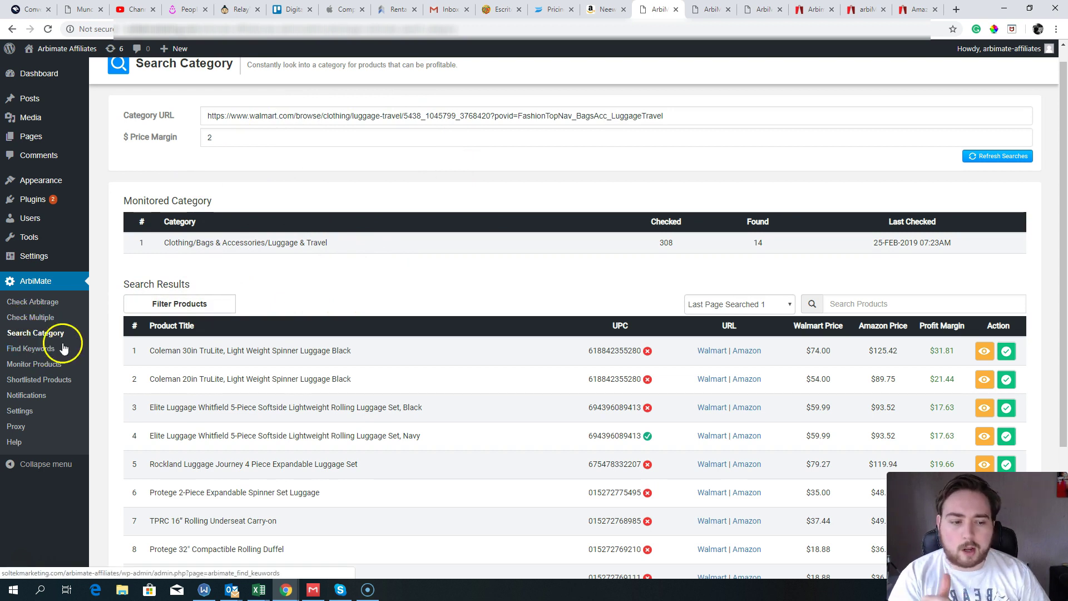
left_click_drag(1064, 207, 1065, 251)
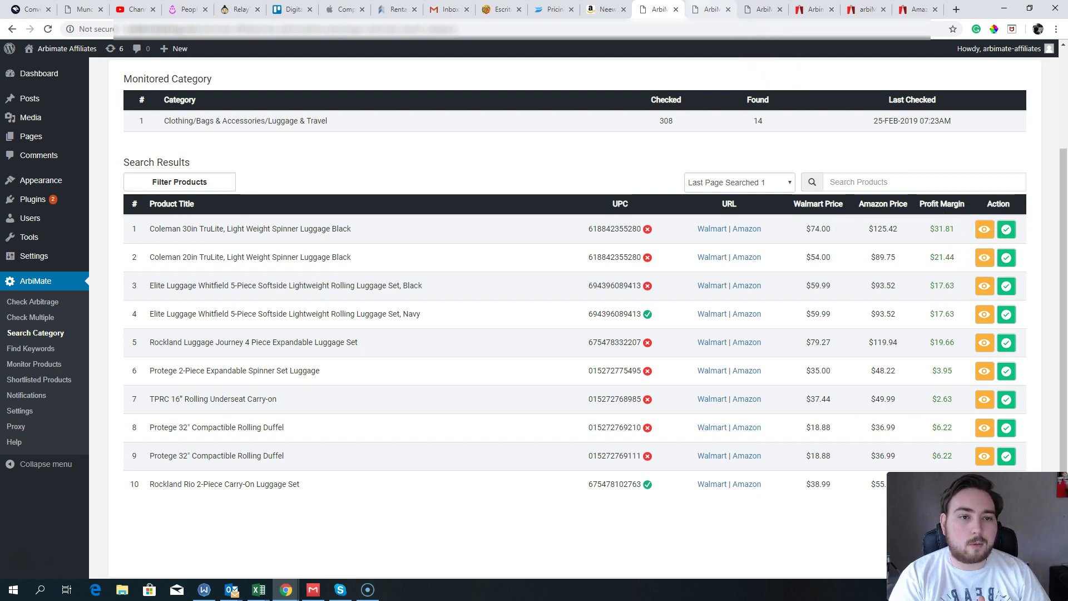
key("ctrl+Tab")
scroll(1064, 186, "up", 1)
scroll(1064, 186, "down", 1)
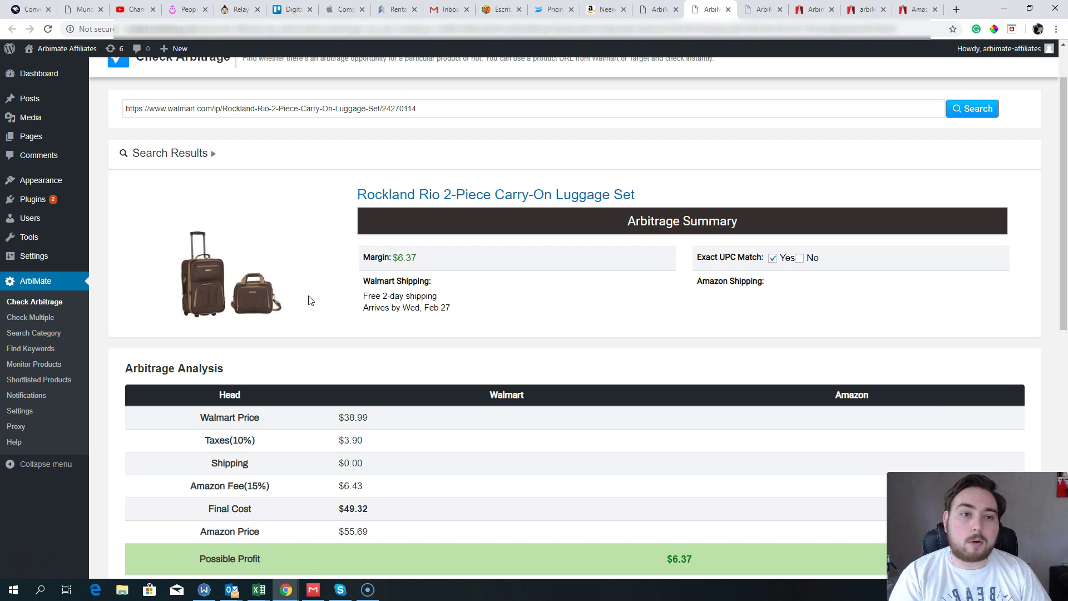
left_click_drag(436, 269, 384, 259)
left_click(449, 268)
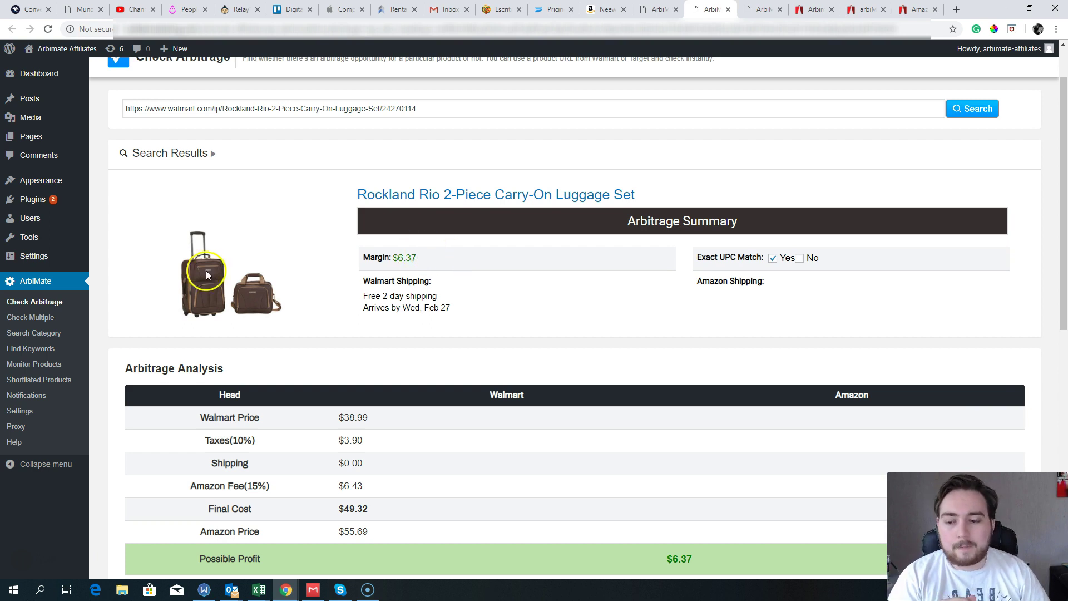
- Examine the Amazon fee and final cost in the Rockland Rio set's arbitrage analysis
left_click_drag(1061, 189, 1065, 284)
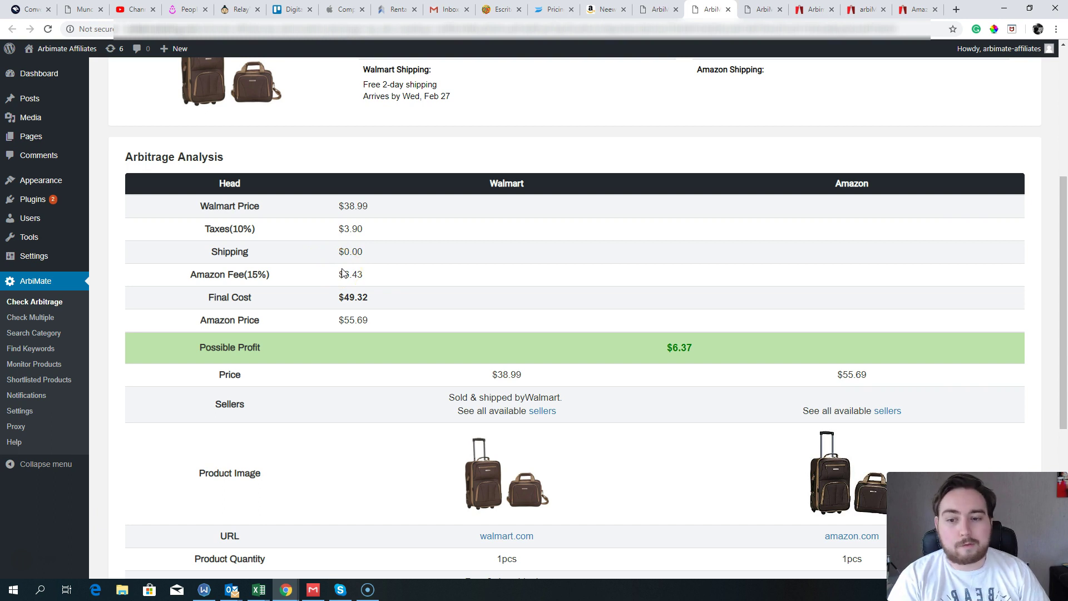
left_click_drag(337, 274, 378, 299)
left_click(363, 273)
left_click(393, 297)
left_click(334, 298)
left_click(378, 299)
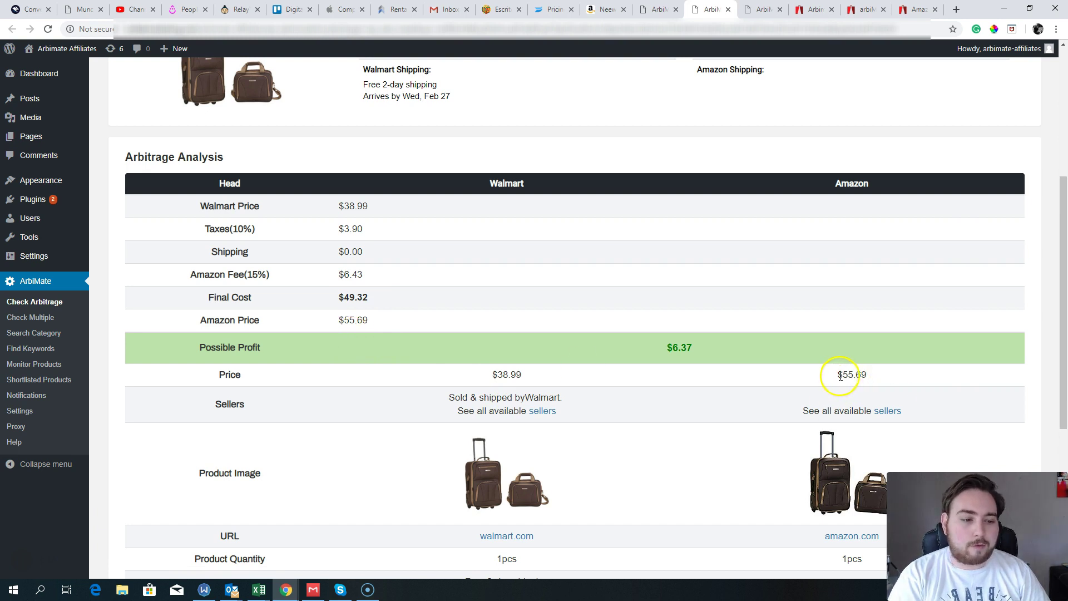
- Examine the Rockland Rio set's possible profit and its Walmart and Amazon listing comparison
left_click_drag(1062, 302, 1064, 356)
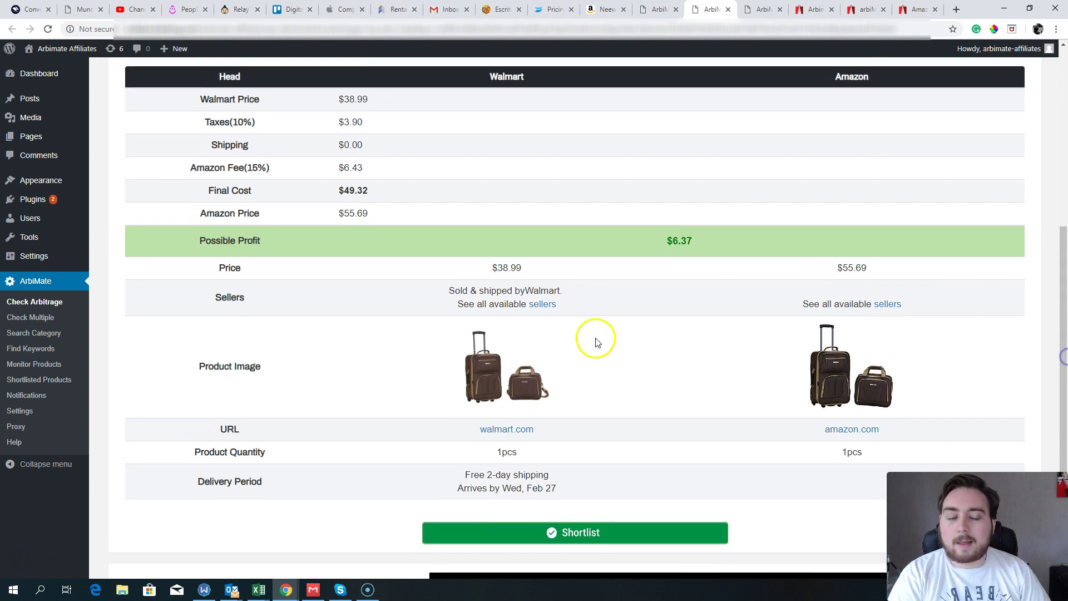
left_click_drag(668, 241, 709, 237)
left_click(713, 237)
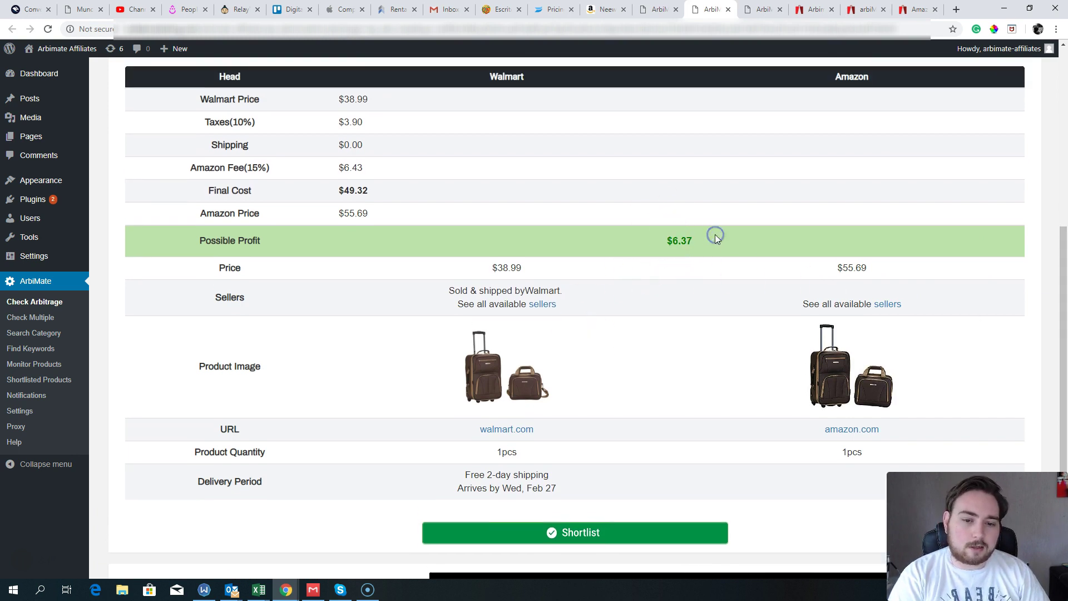
left_click_drag(1065, 320, 1065, 345)
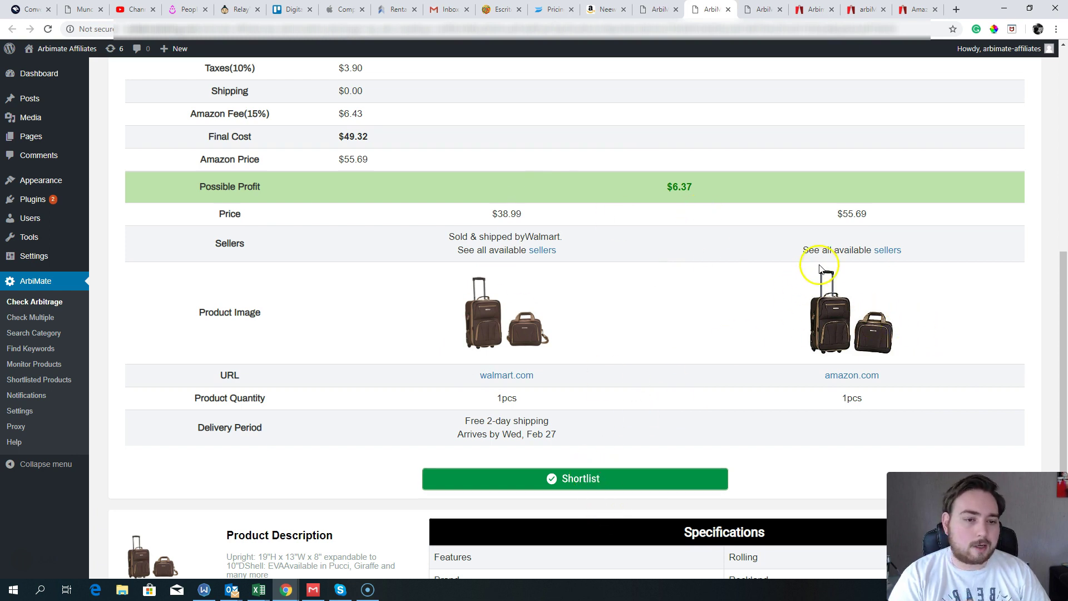
left_click_drag(697, 187, 589, 186)
left_click(733, 186)
- Open the arbitrage check for the Elite Luggage Whitfield 5-Piece set in Navy and examine its costs, prices and possible profit
key("ctrl+Tab")
scroll(849, 275, "up", 5)
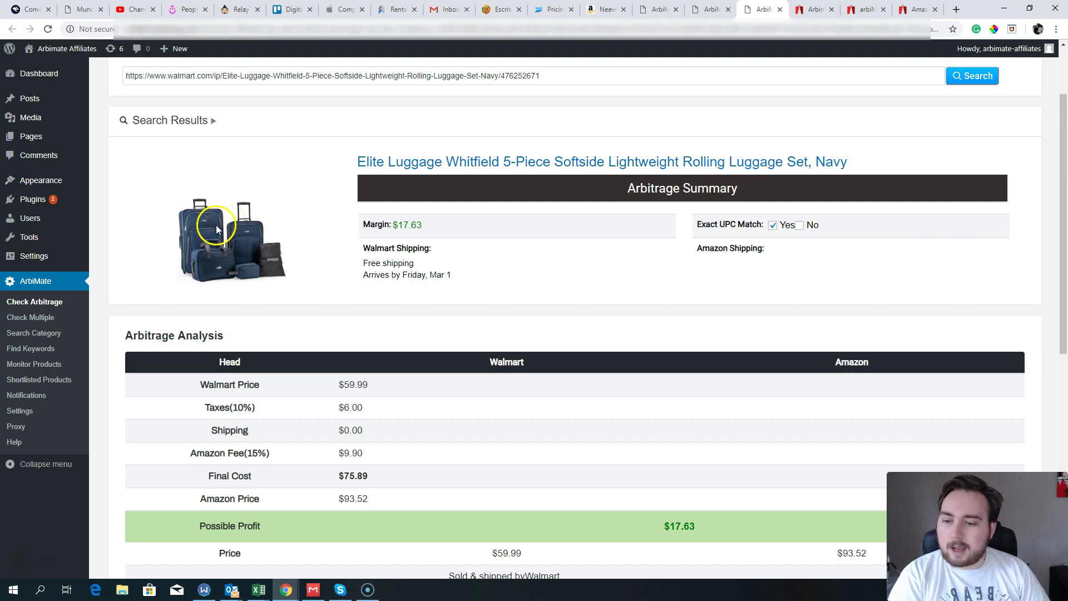
left_click_drag(1063, 262, 1064, 322)
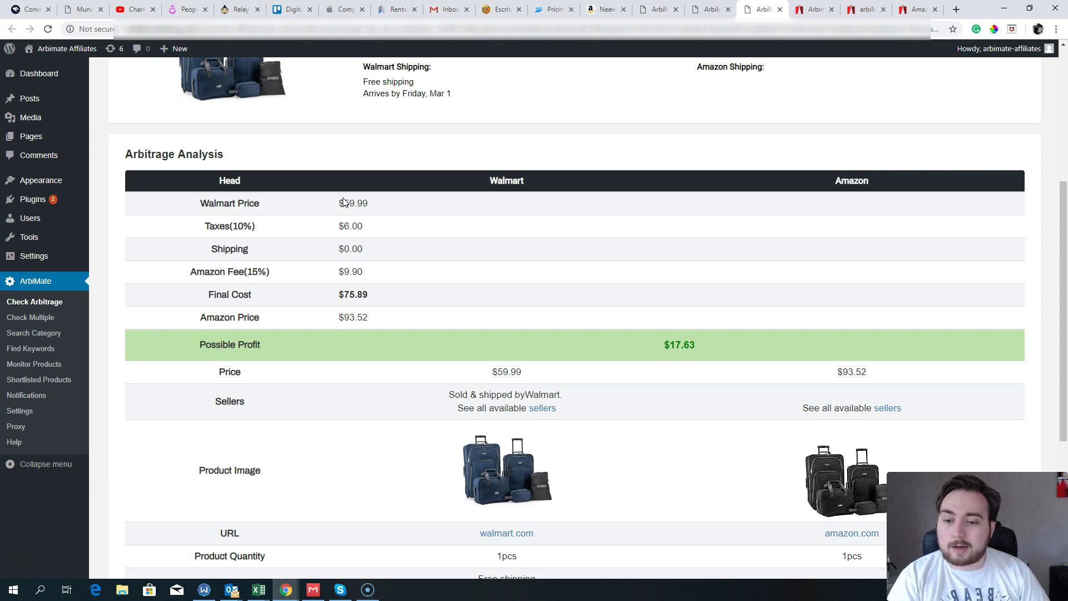
left_click_drag(329, 295, 381, 287)
left_click(386, 287)
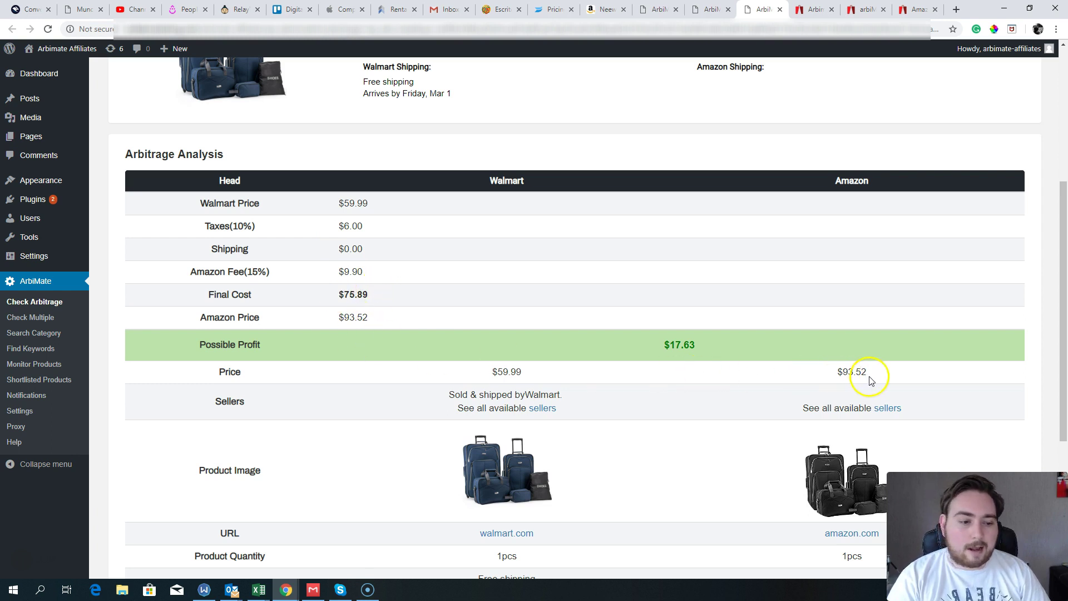
left_click_drag(1063, 332, 1063, 379)
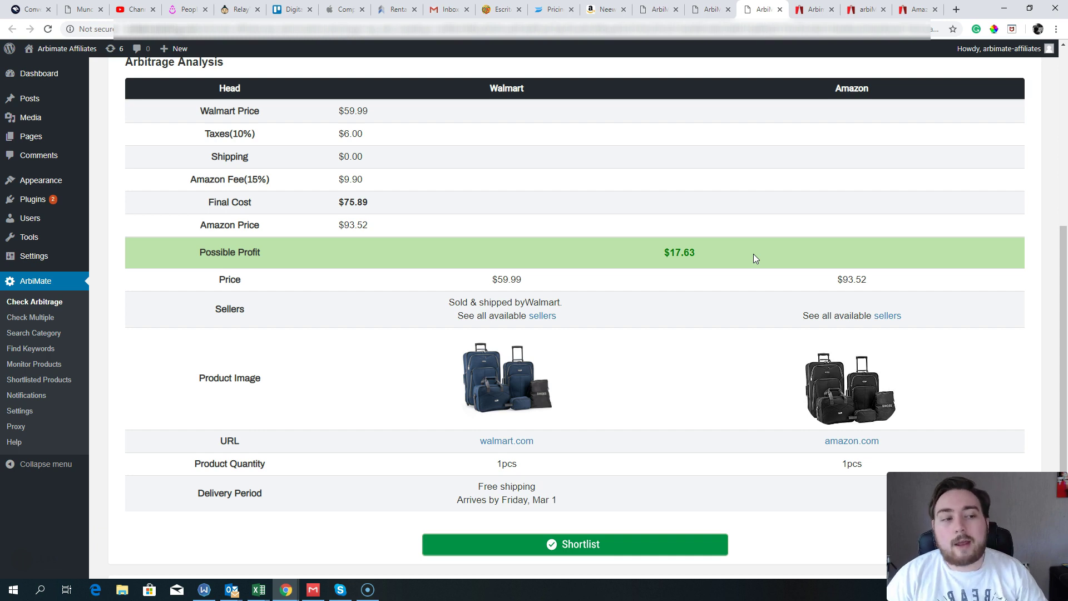
scroll(1064, 178, "up", 7)
left_click_drag(1067, 163, 1065, 188)
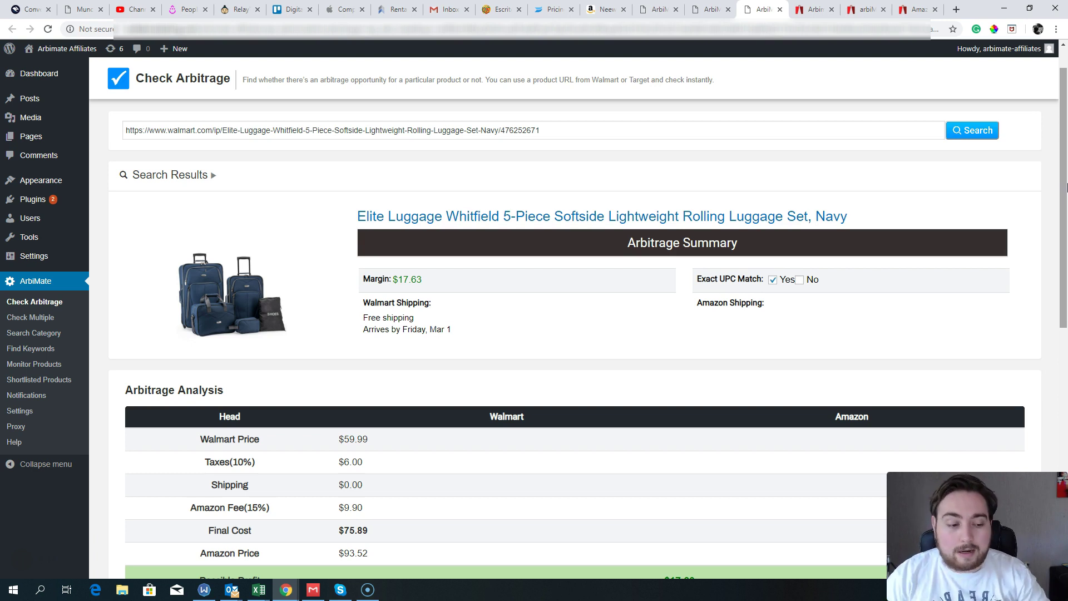
- Return to the Search Category results and examine the profit margin of the Coleman 30in TruLite spinner luggage
left_click(660, 9)
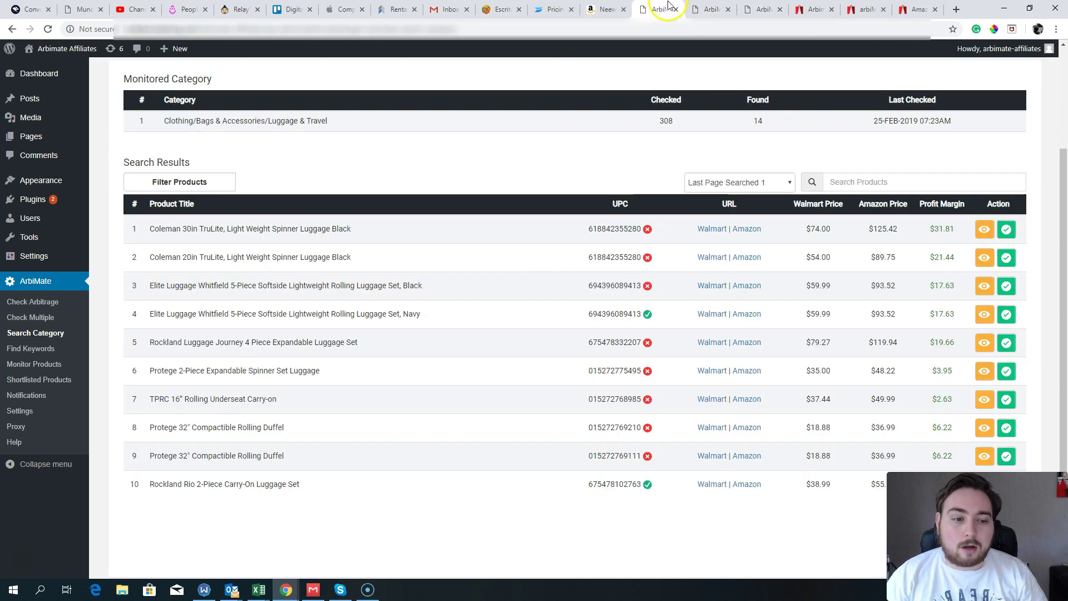
left_click_drag(929, 228, 958, 232)
left_click(954, 262)
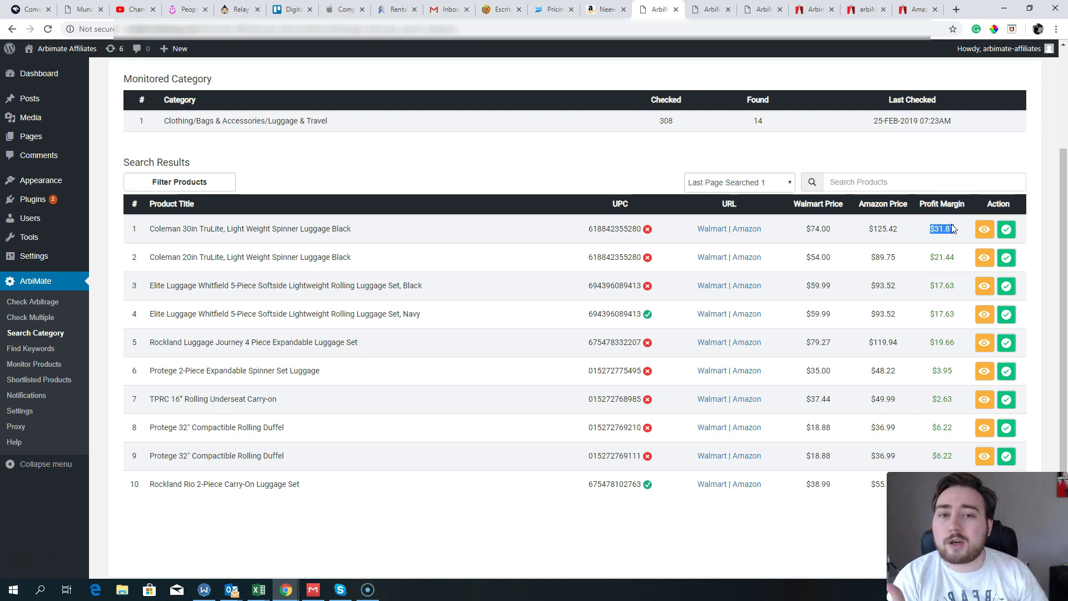
left_click(940, 228)
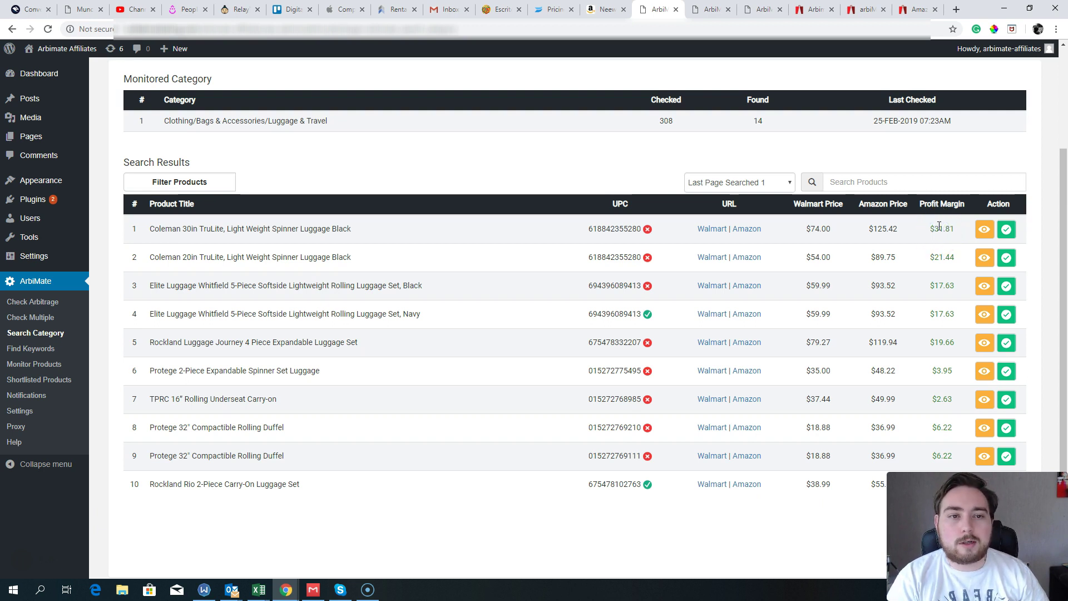
left_click_drag(930, 229, 961, 234)
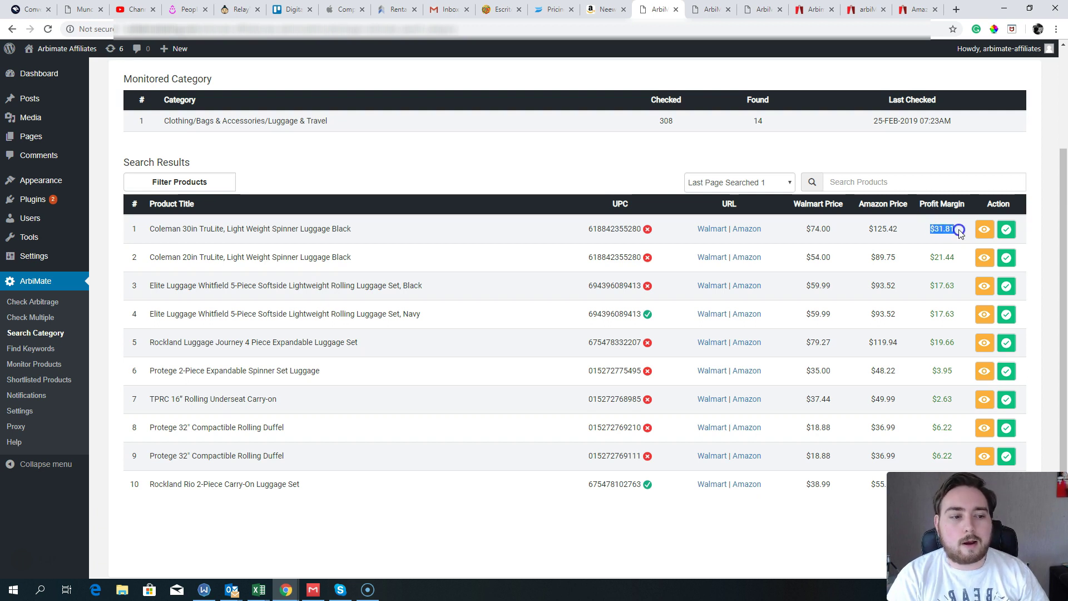
left_click(960, 233)
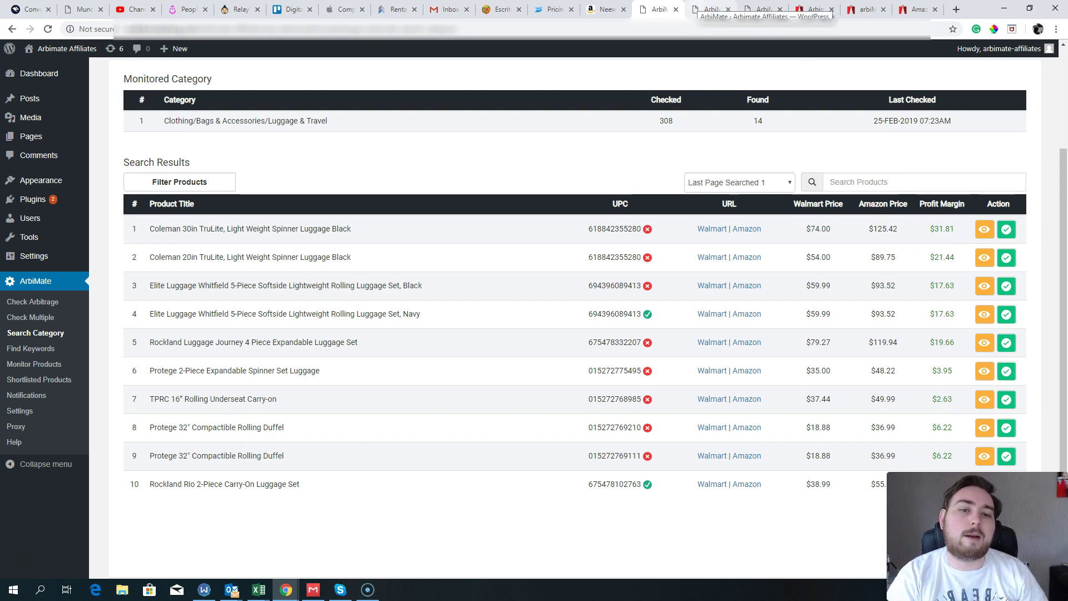
- Compare the arbitrage checks of the Rockland Rio and Elite Luggage Whitfield sets
left_click(707, 9)
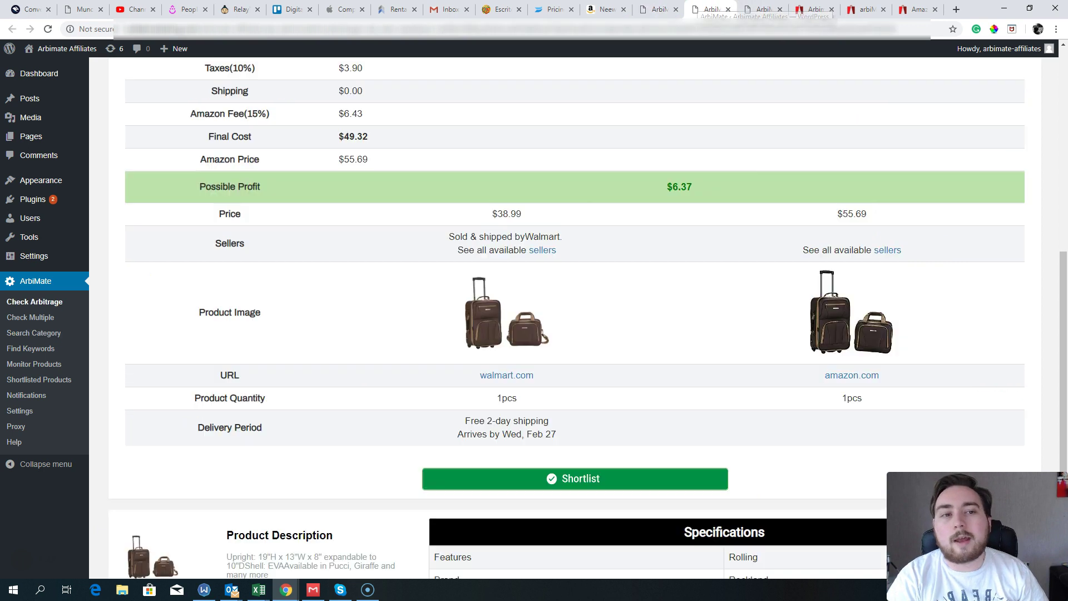
scroll(1051, 174, "up", 8)
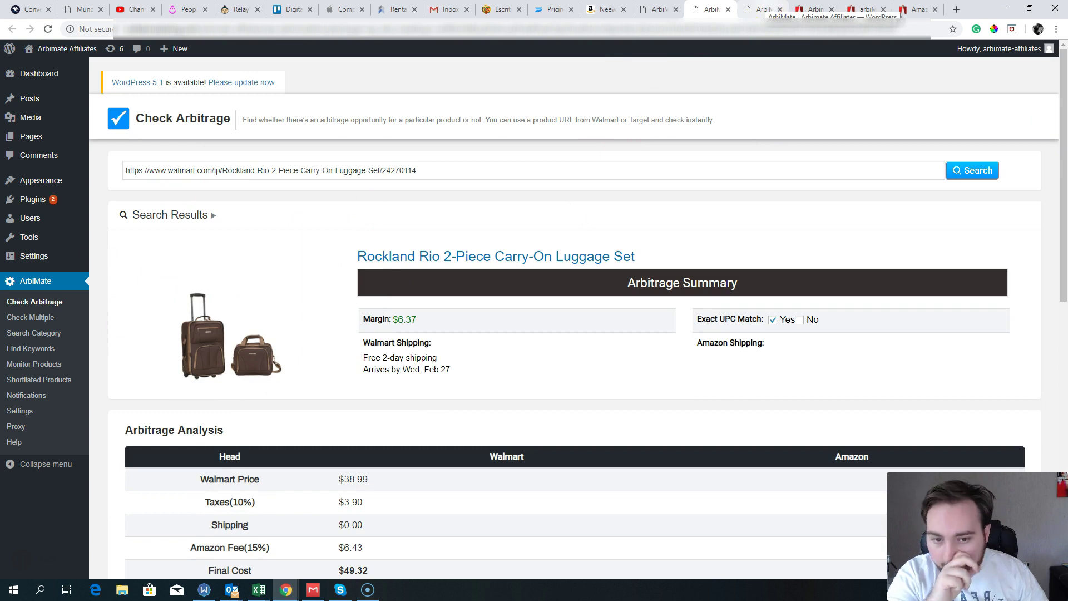
left_click(762, 9)
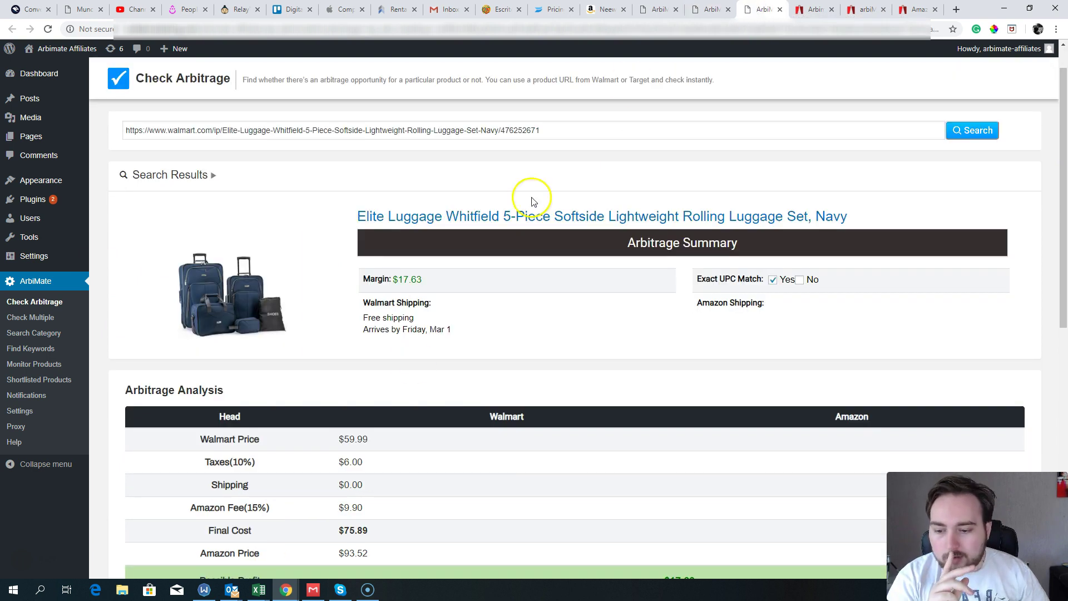
left_click(710, 9)
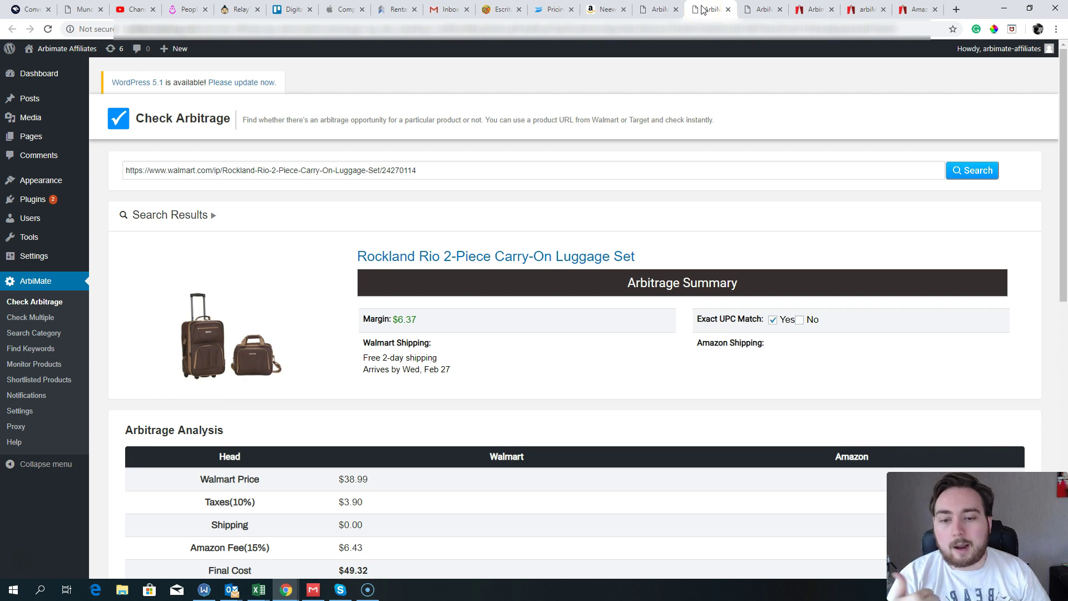
left_click_drag(1065, 177, 1064, 232)
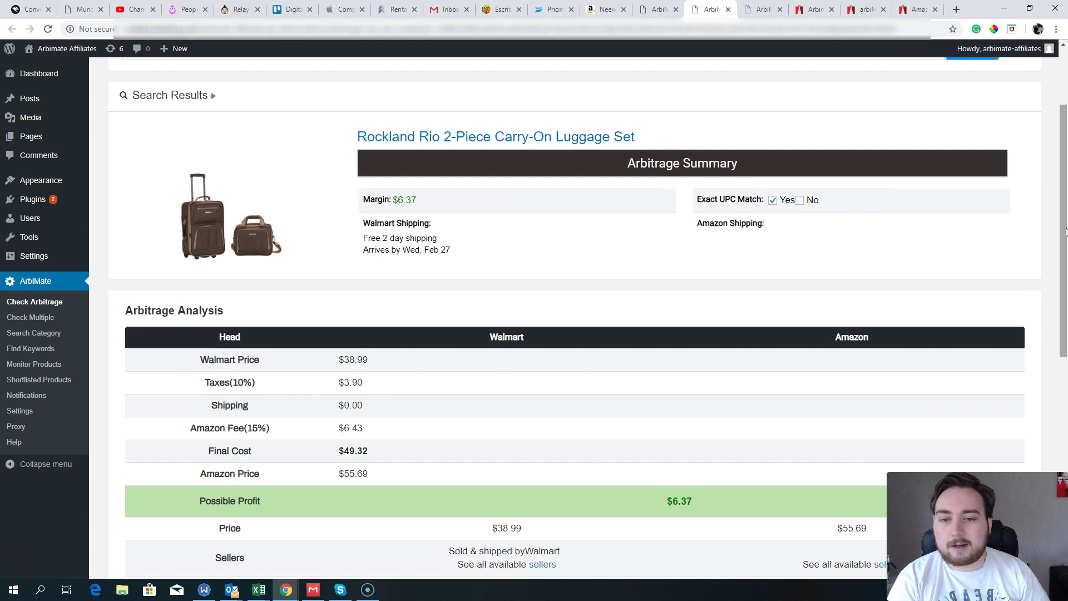
left_click_drag(1065, 233, 1065, 207)
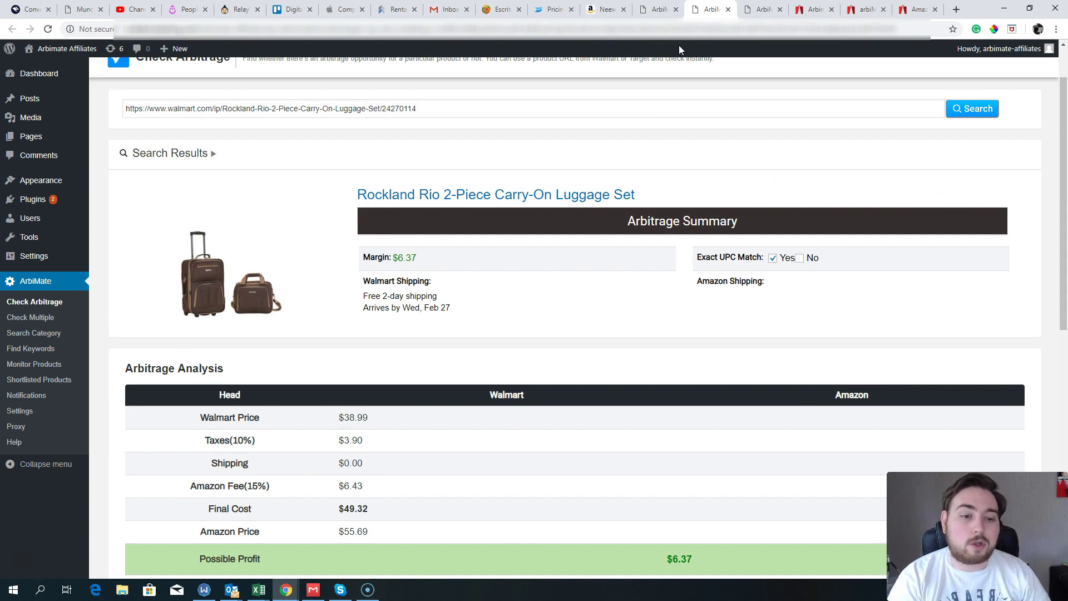
- Go back to the Search Category results and open the Check Arbitrage page from there
left_click(659, 10)
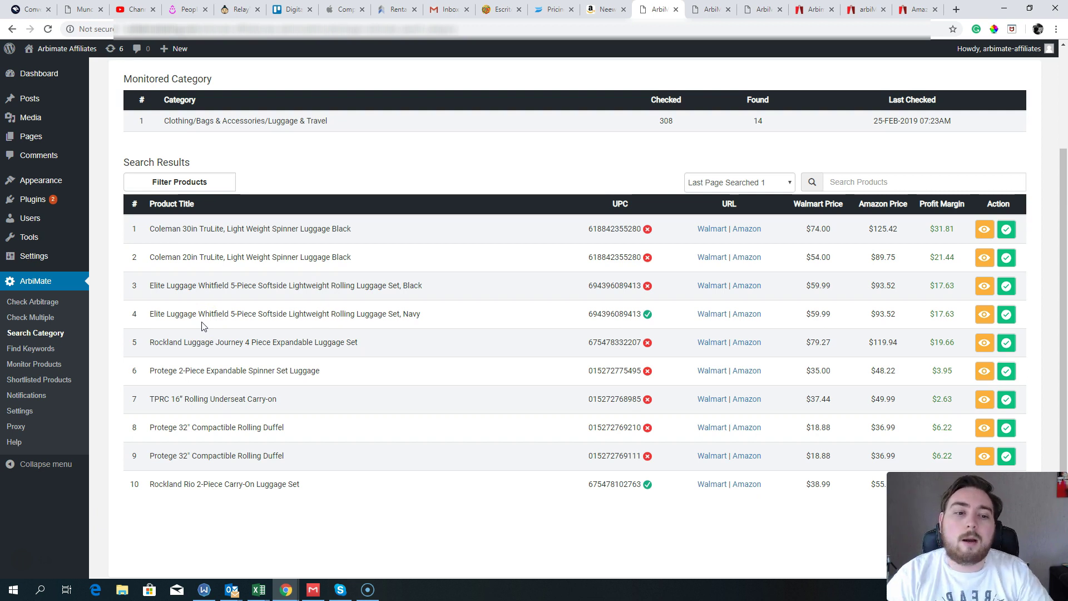
left_click(33, 302)
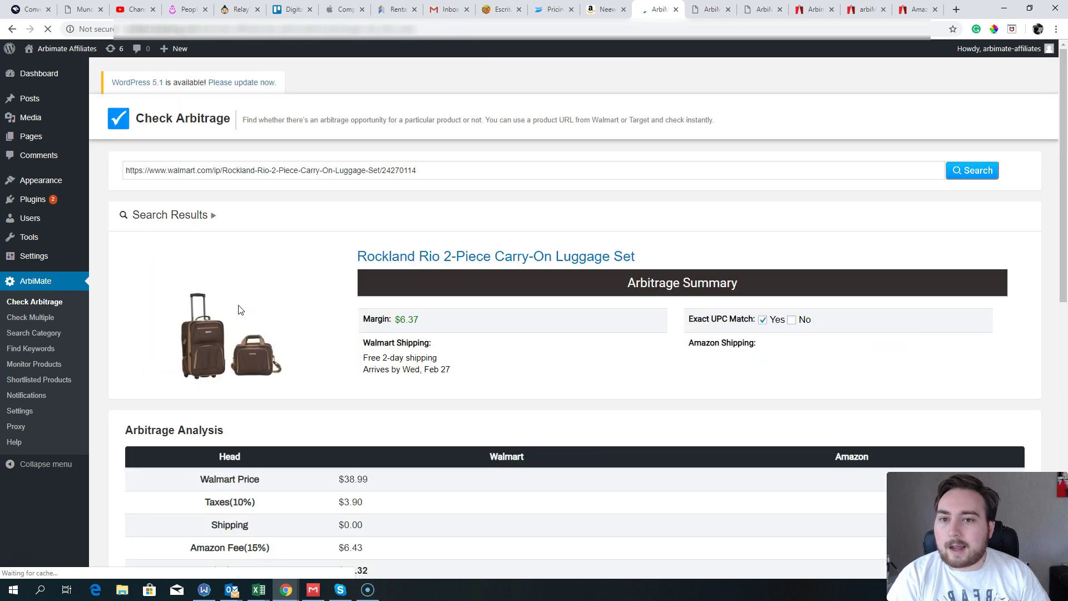
left_click_drag(1060, 238, 1060, 273)
- Open the Check Multiple page and review the list of Walmart product URLs entered for the search
left_click(46, 317)
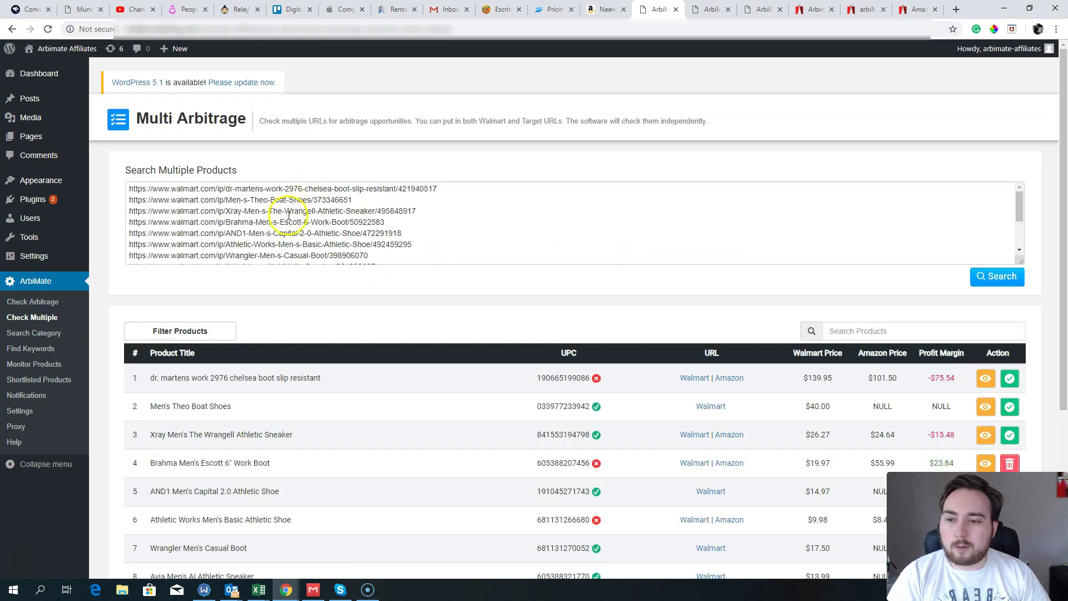
scroll(1018, 238, "down", 5)
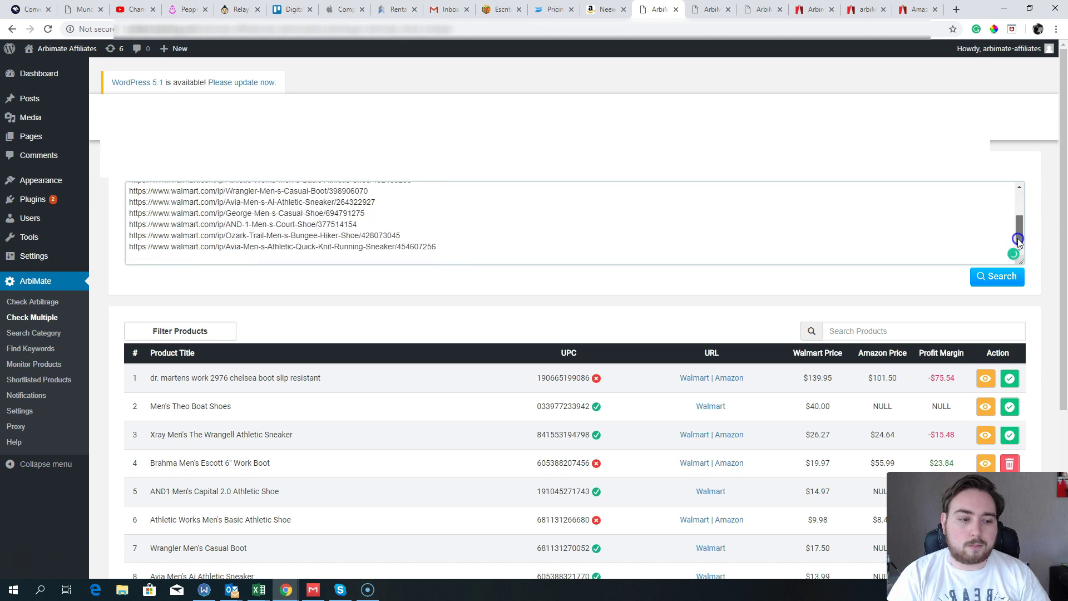
scroll(1017, 238, "up", 5)
scroll(1064, 156, "down", 1)
- Examine the Amazon price and profit margin of the dr. martens work 2976 boot in the multiple-product results
left_click_drag(1064, 156, 1064, 219)
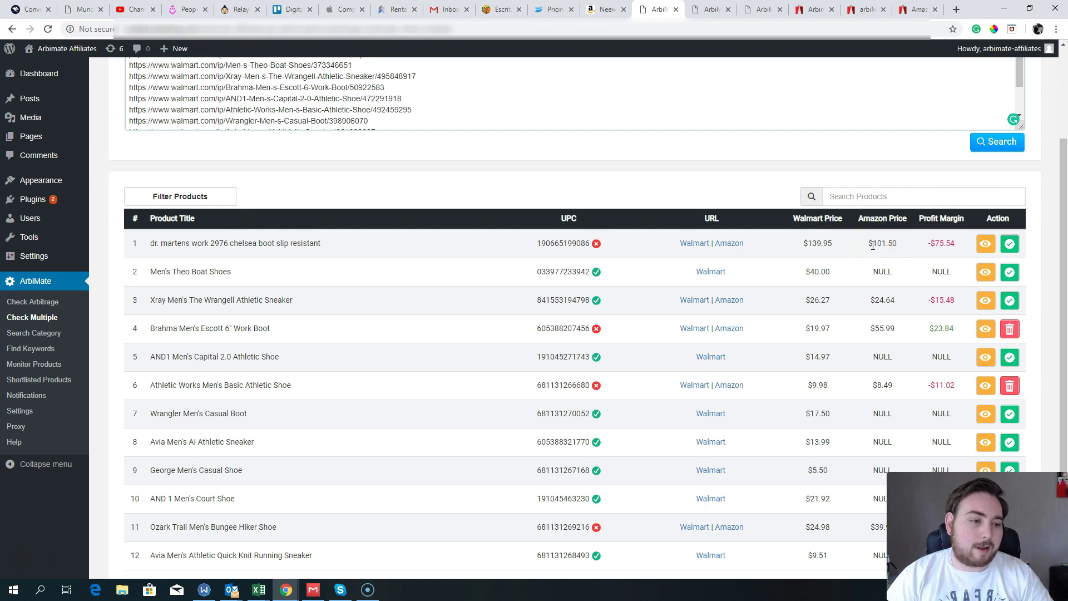
left_click(924, 251)
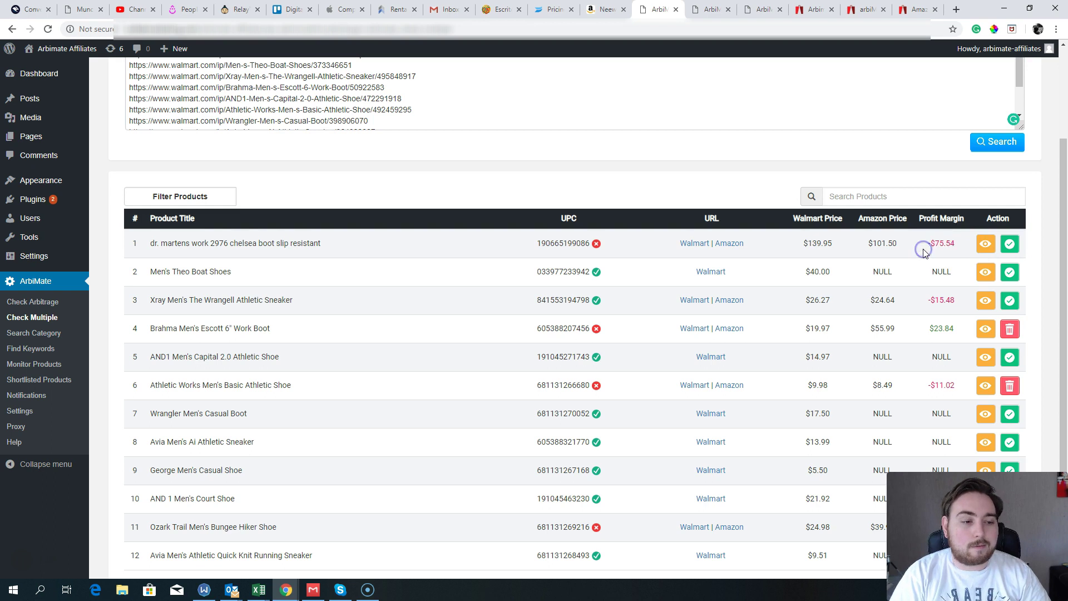
left_click_drag(931, 243, 957, 245)
left_click(957, 245)
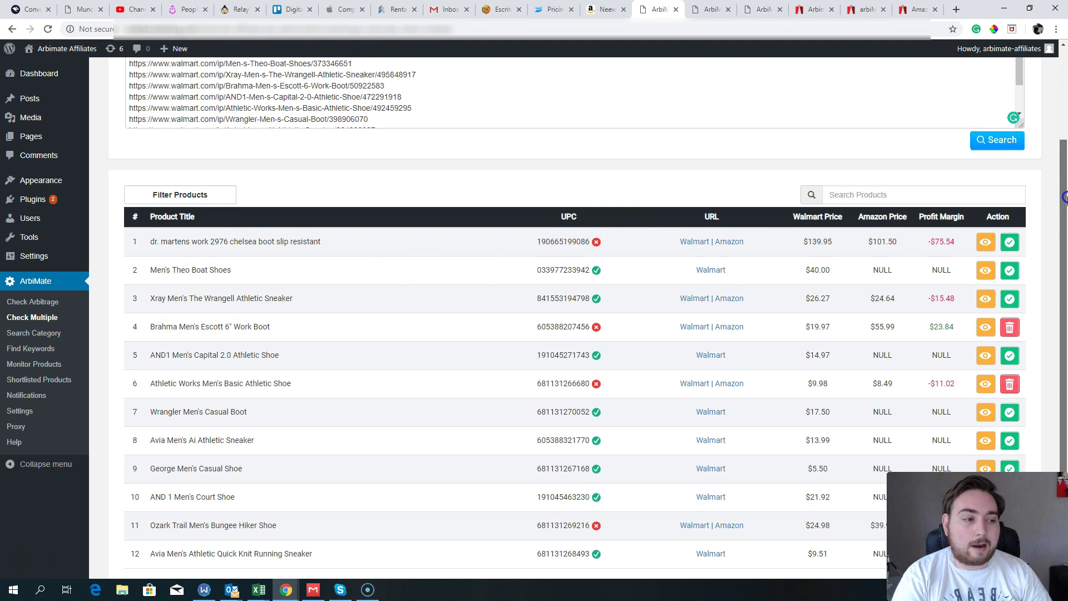
- Examine the multiple-product results whose Amazon price and profit margin are NULL
left_click_drag(1064, 231, 1064, 300)
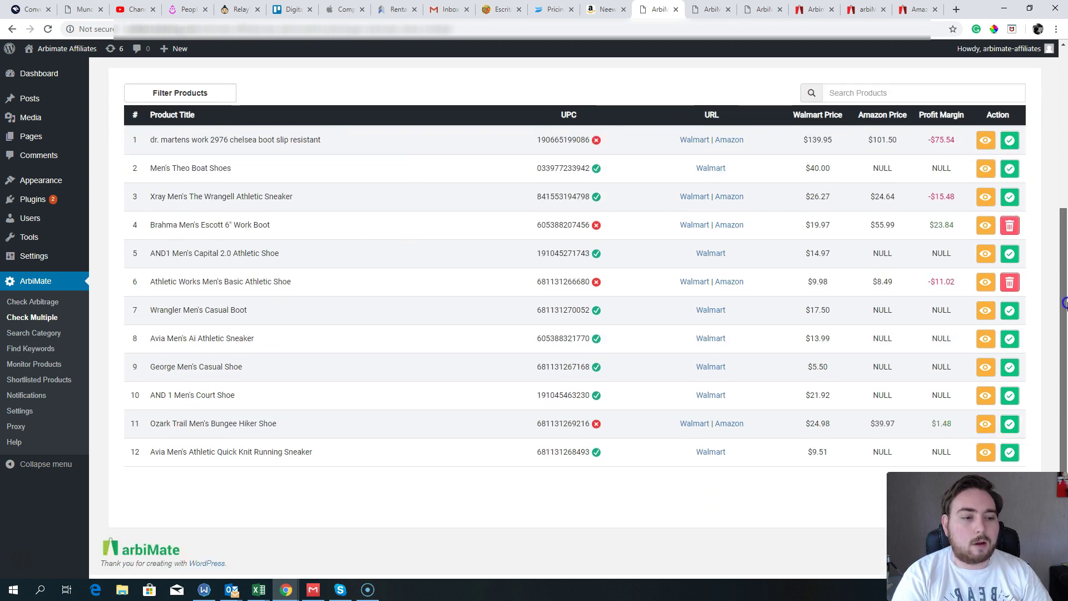
left_click_drag(861, 169, 933, 170)
double_click(891, 245)
left_click(896, 248)
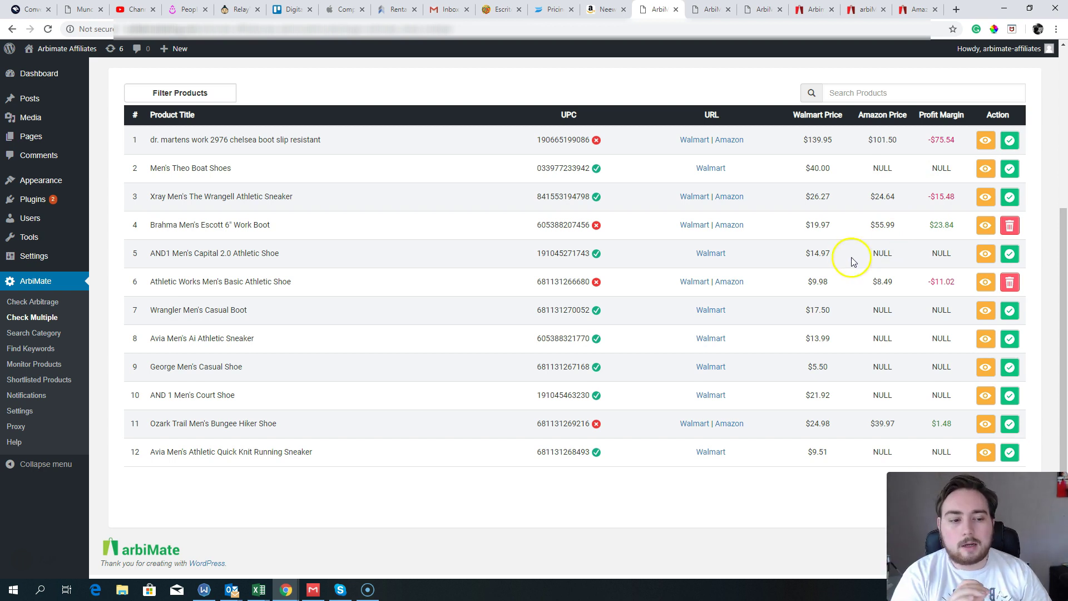
left_click_drag(879, 310, 893, 408)
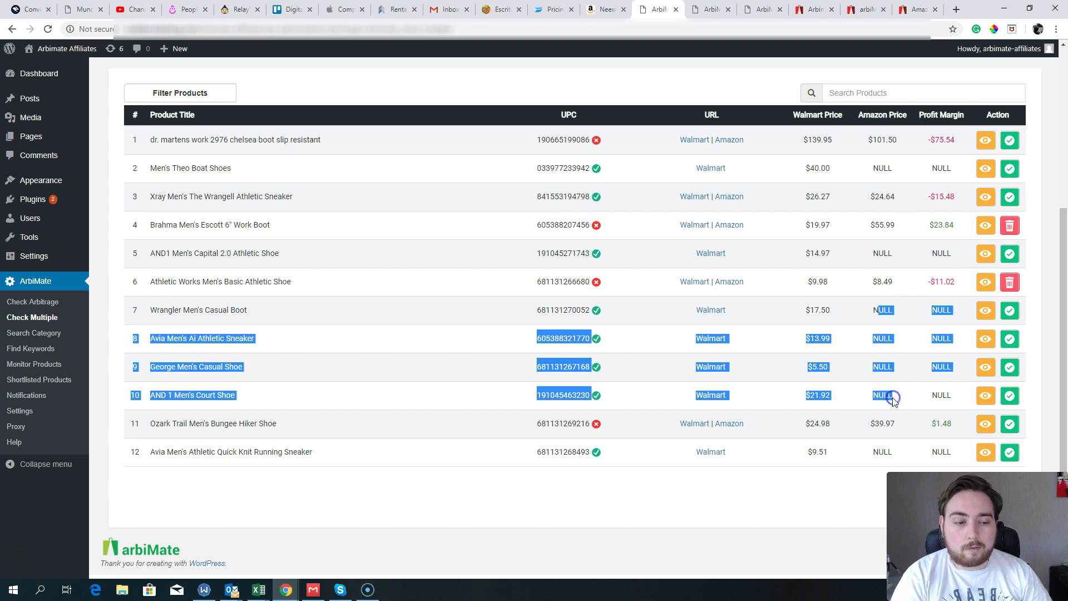
- Examine the UPC, Walmart price and Amazon price of the Wrangler Men's Casual Boot in the multiple-product results
left_click(892, 398)
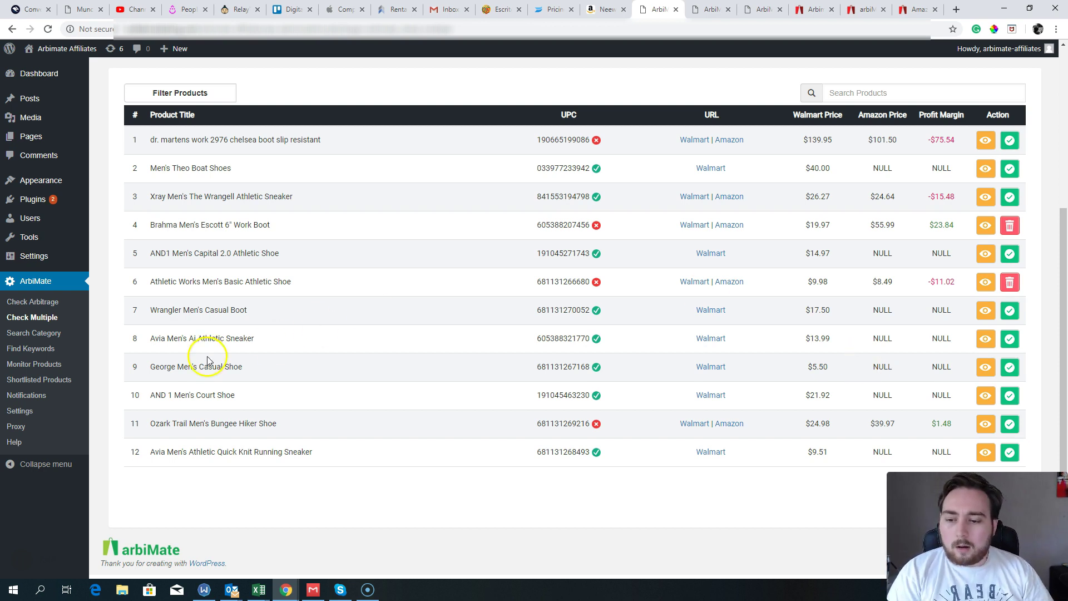
left_click_drag(148, 310, 462, 310)
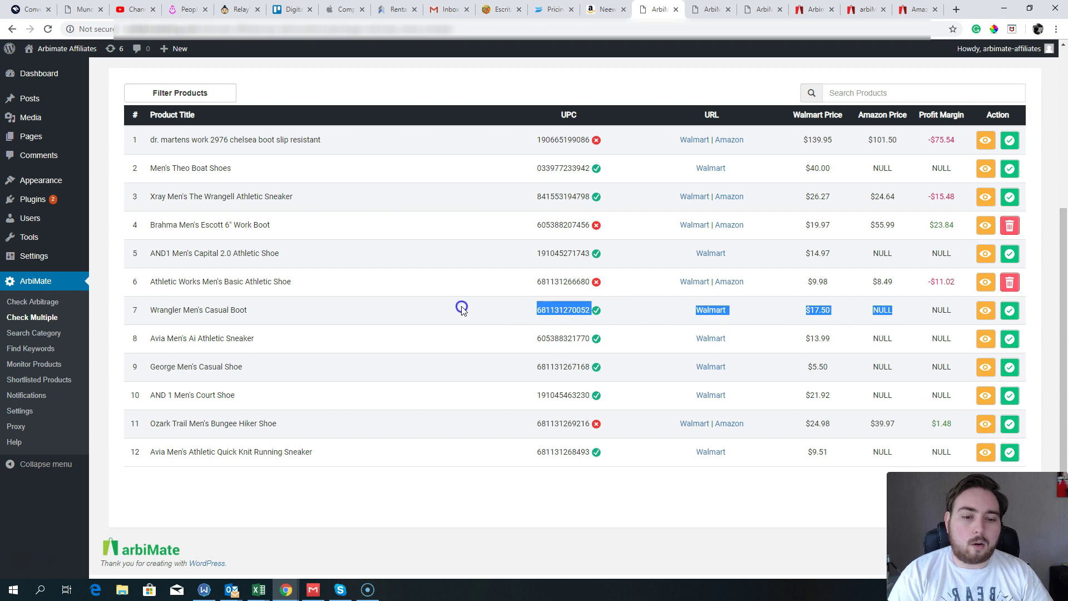
left_click_drag(909, 303, 879, 306)
left_click(877, 305)
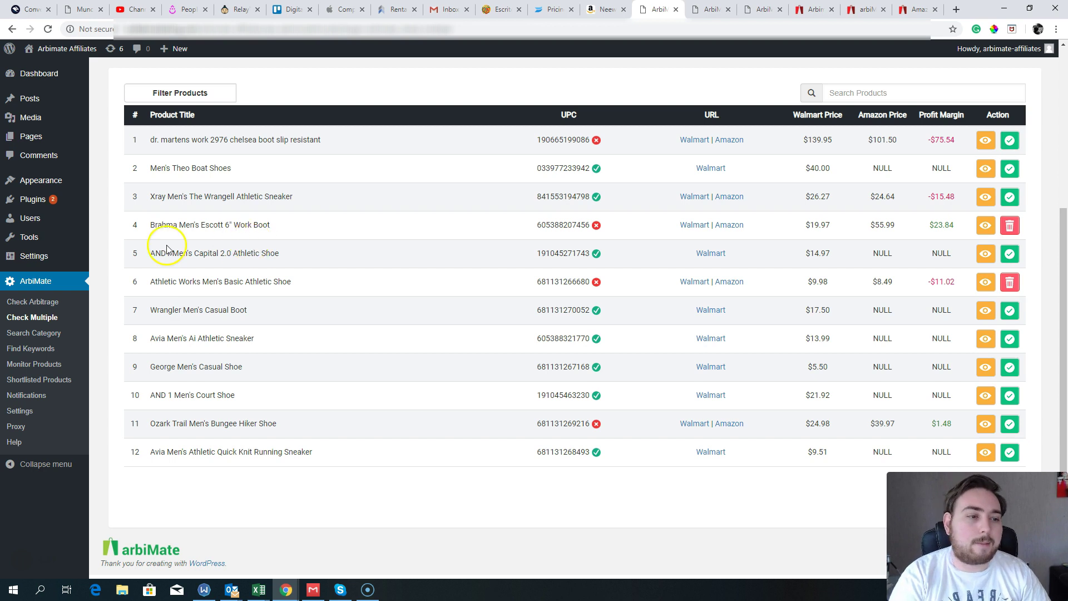
left_click_drag(1057, 274, 1065, 259)
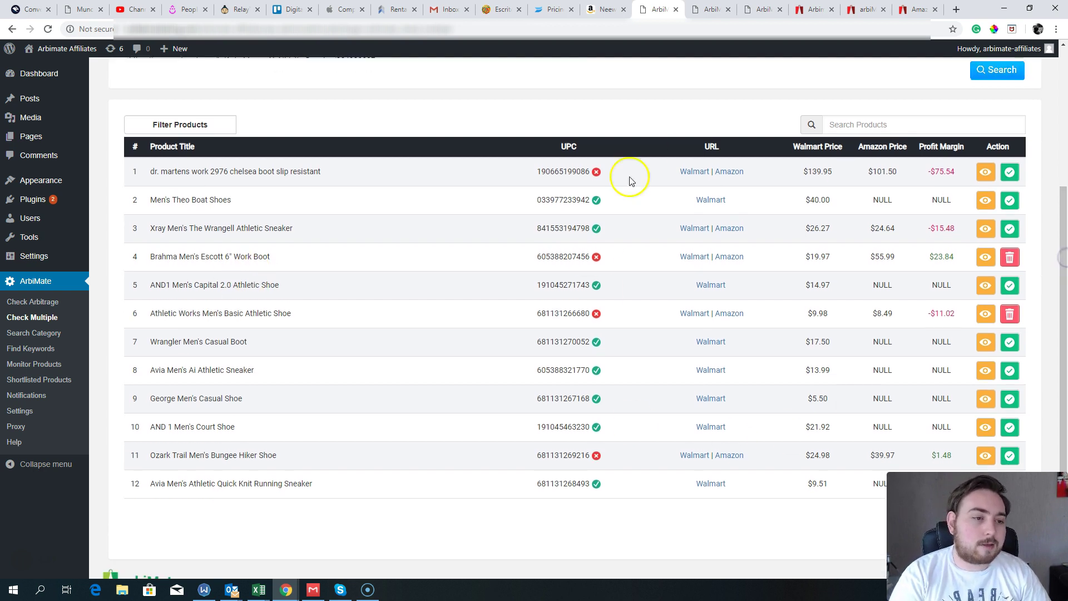
left_click_drag(822, 282, 835, 291)
left_click(844, 214)
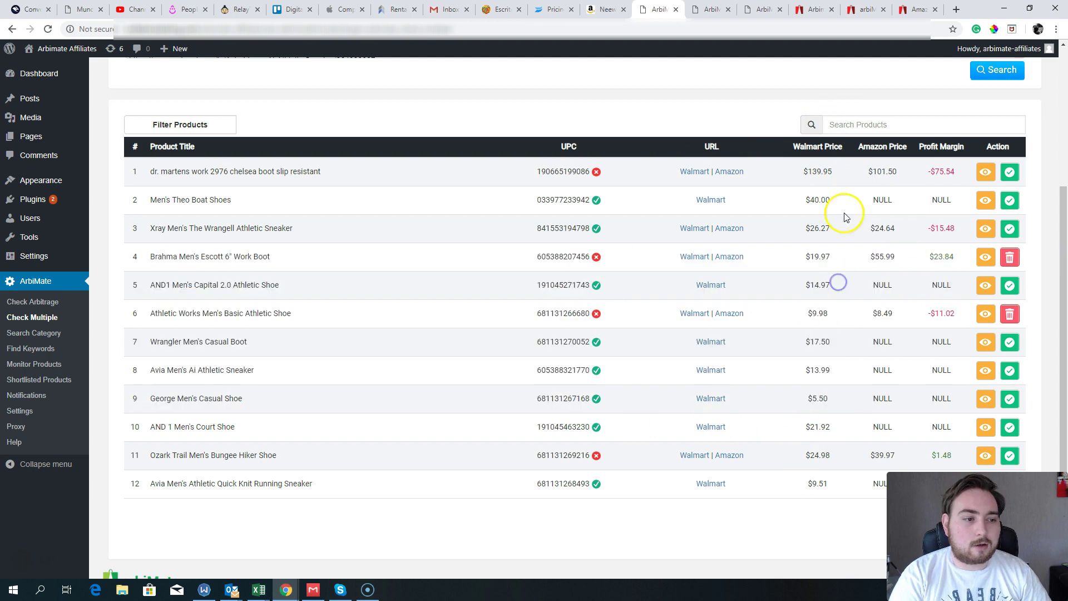
- Go through the Search Category page to Find Keywords and search Walmart for the keyword suitcases
left_click(34, 334)
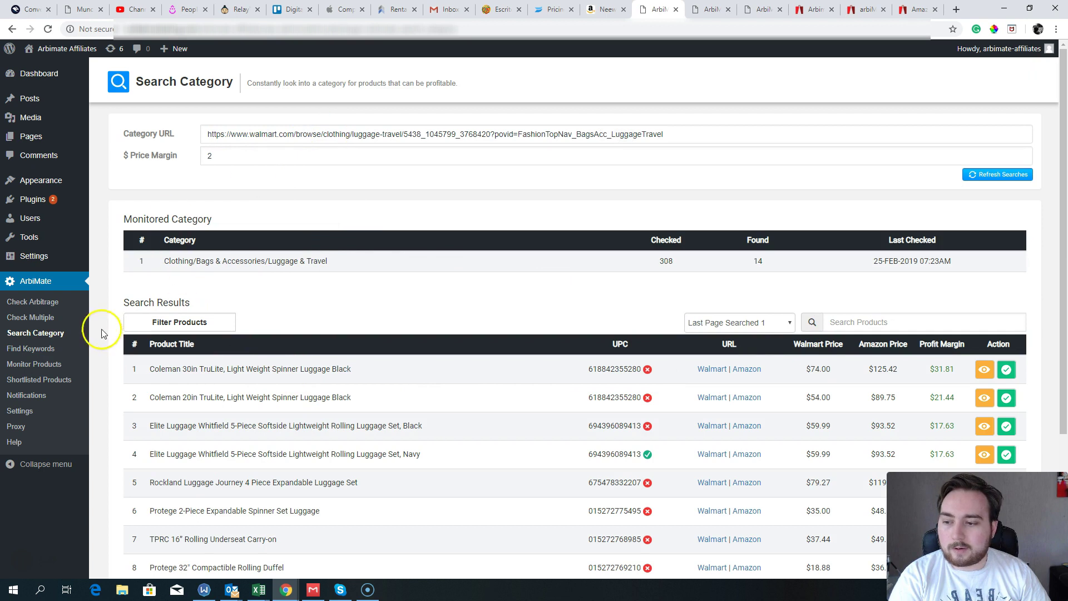
left_click(29, 348)
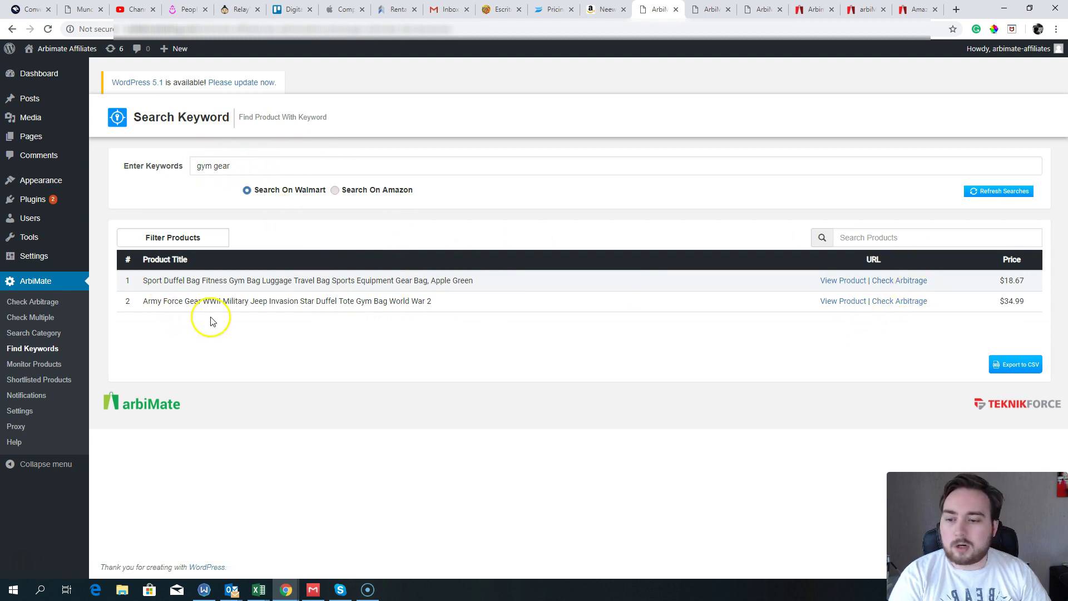
triple_click(229, 170)
key("BackSpace")
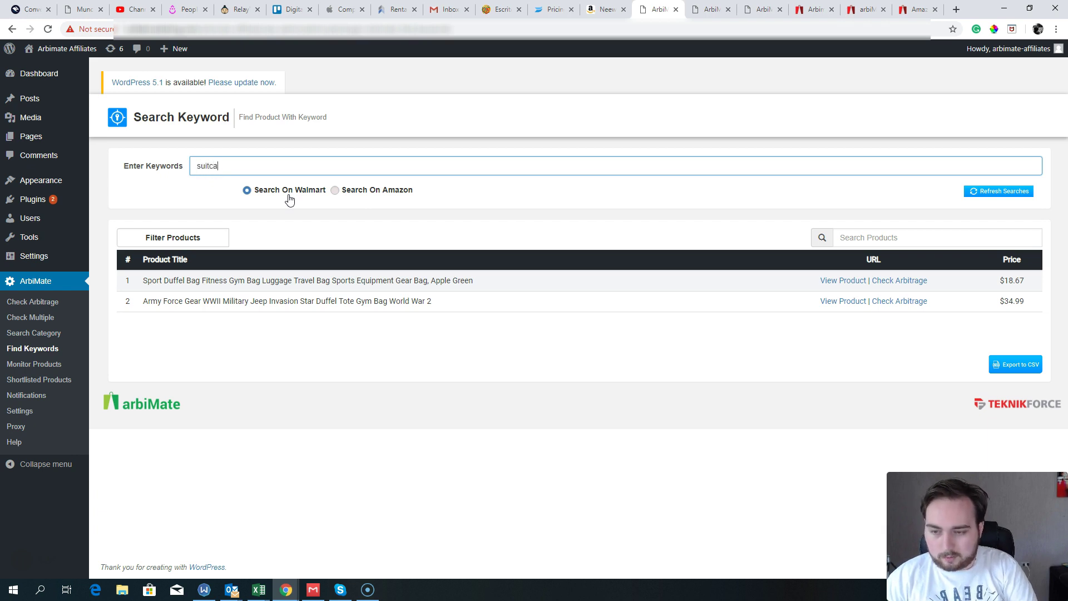
left_click(994, 191)
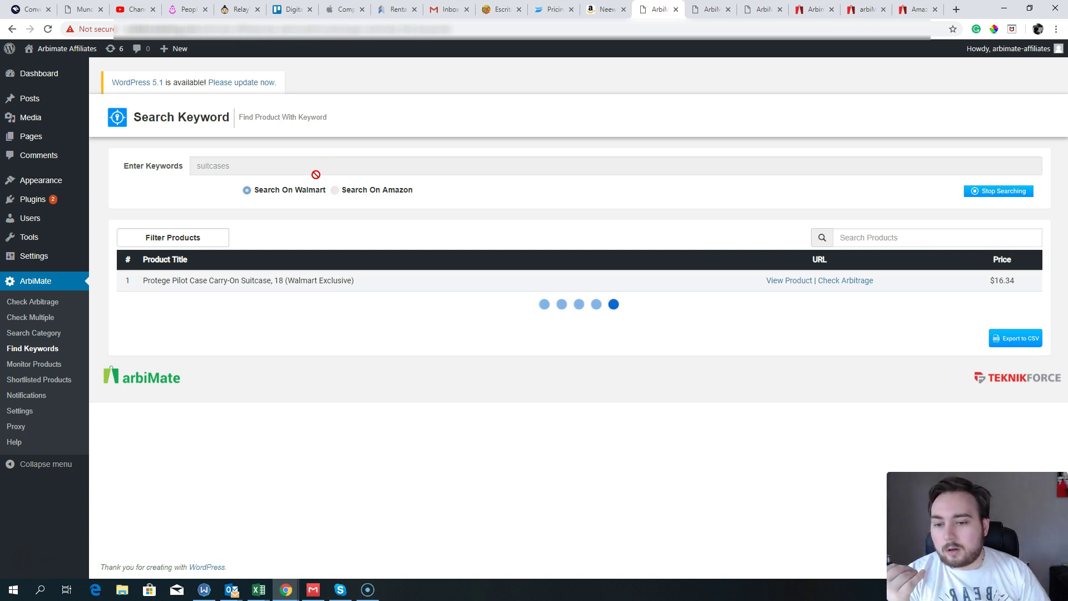
- Review the Protege Pilot Case Carry-On Suitcase entry in the keyword search results
left_click_drag(291, 278, 358, 282)
left_click(421, 280)
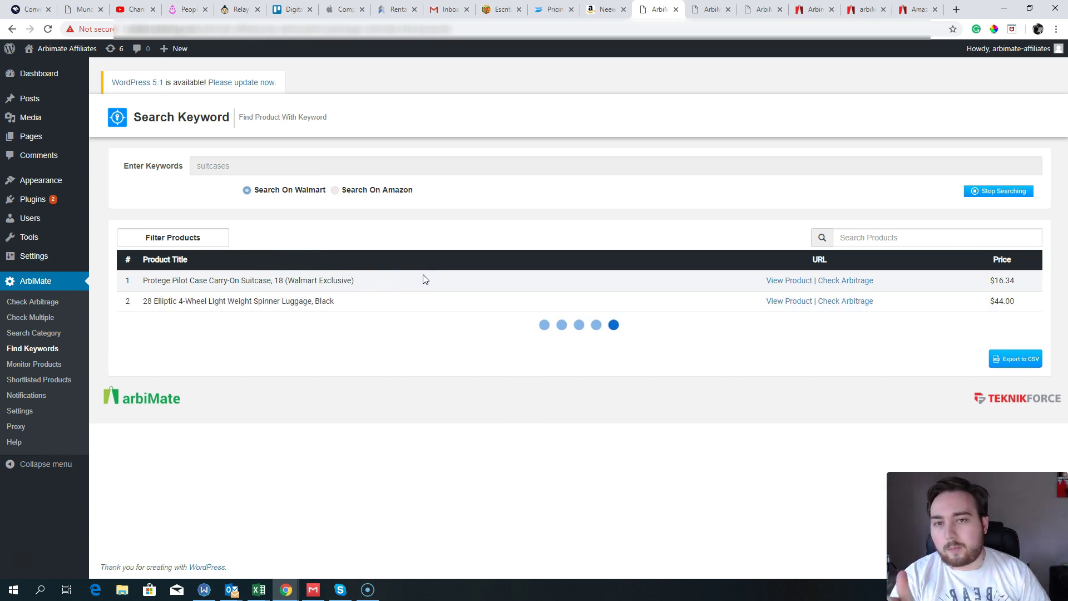
left_click_drag(421, 279, 374, 288)
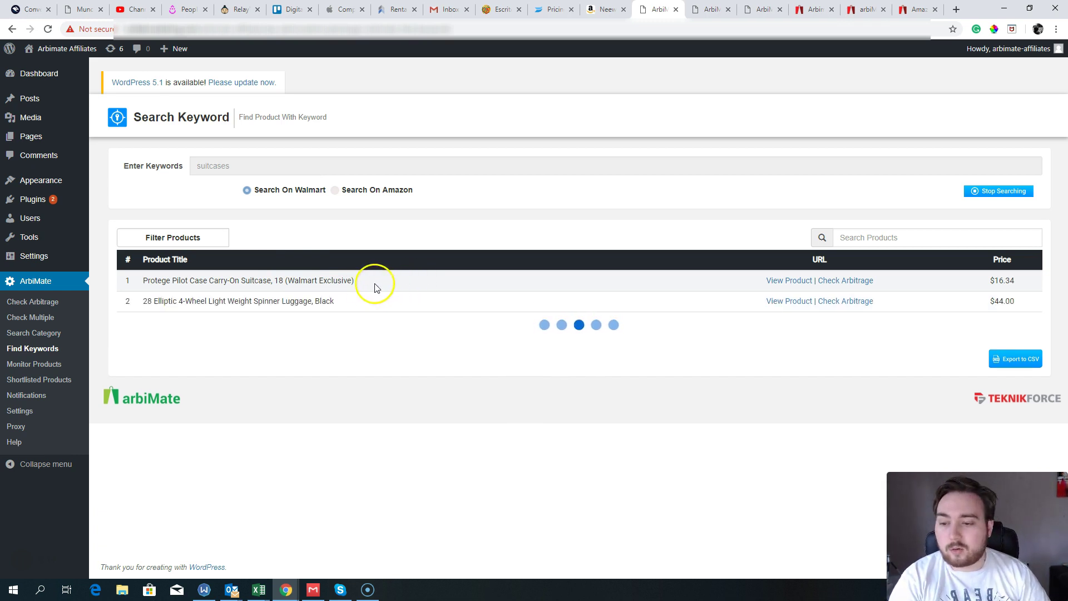
- Check arbitrage for the 28 Elliptic 4-Wheel Light Weight Spinner Luggage, Black, review its analysis and close that check
left_click(848, 304)
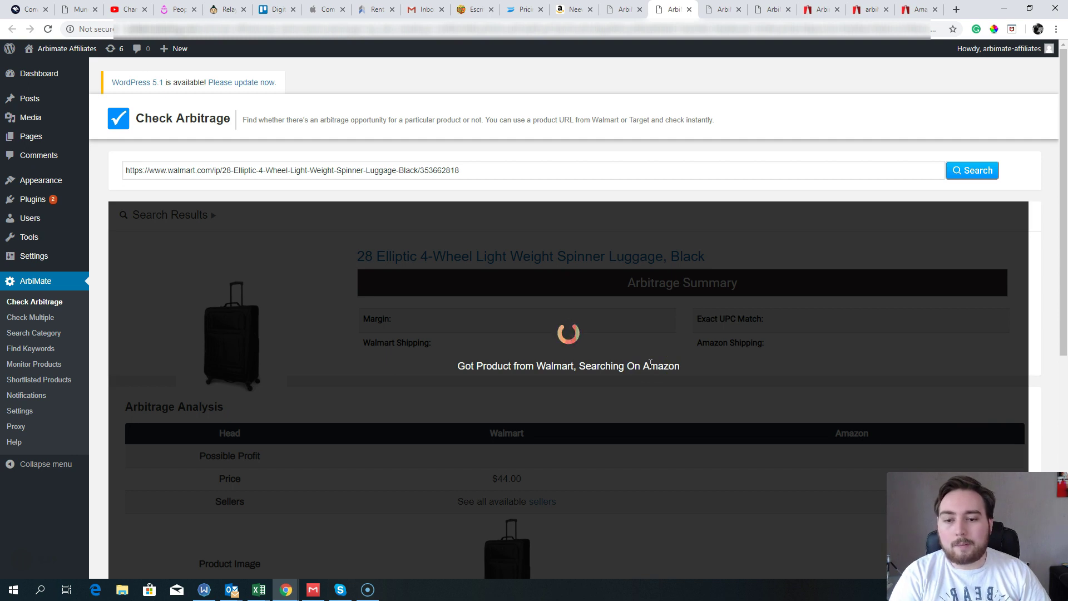
left_click_drag(1064, 171, 1064, 332)
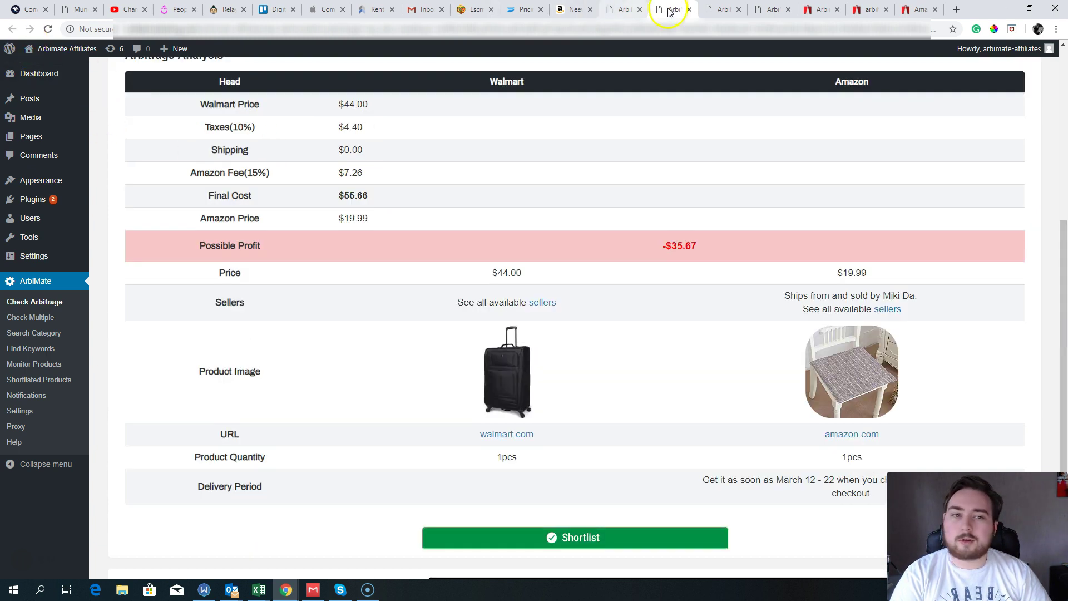
left_click(689, 9)
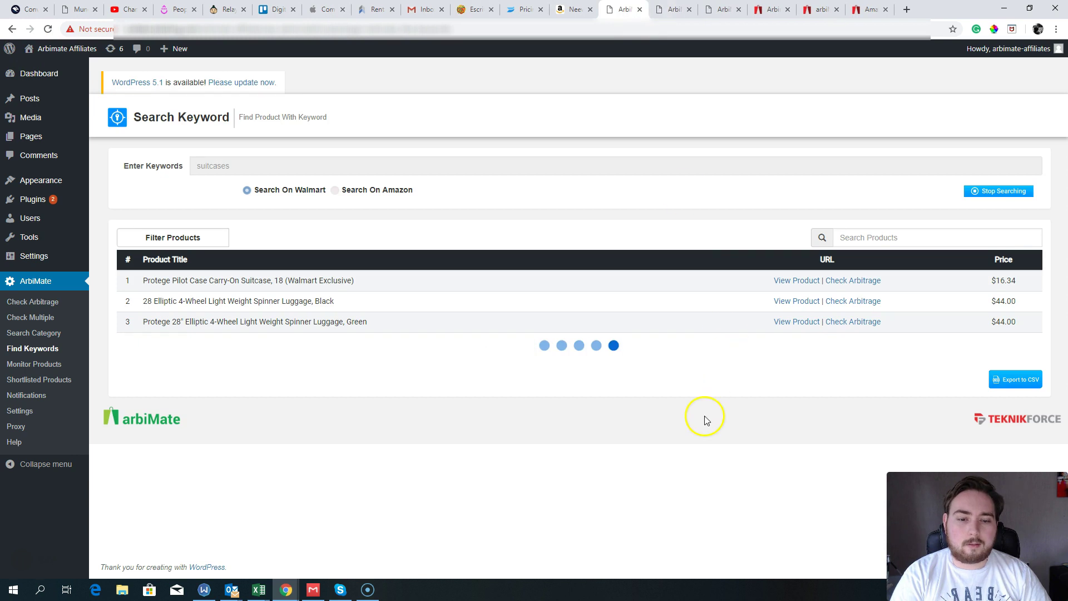
- Check arbitrage for the Protege 28" Elliptic 4-Wheel Light Weight Spinner Luggage, Green, and review its full arbitrage analysis
left_click(839, 322)
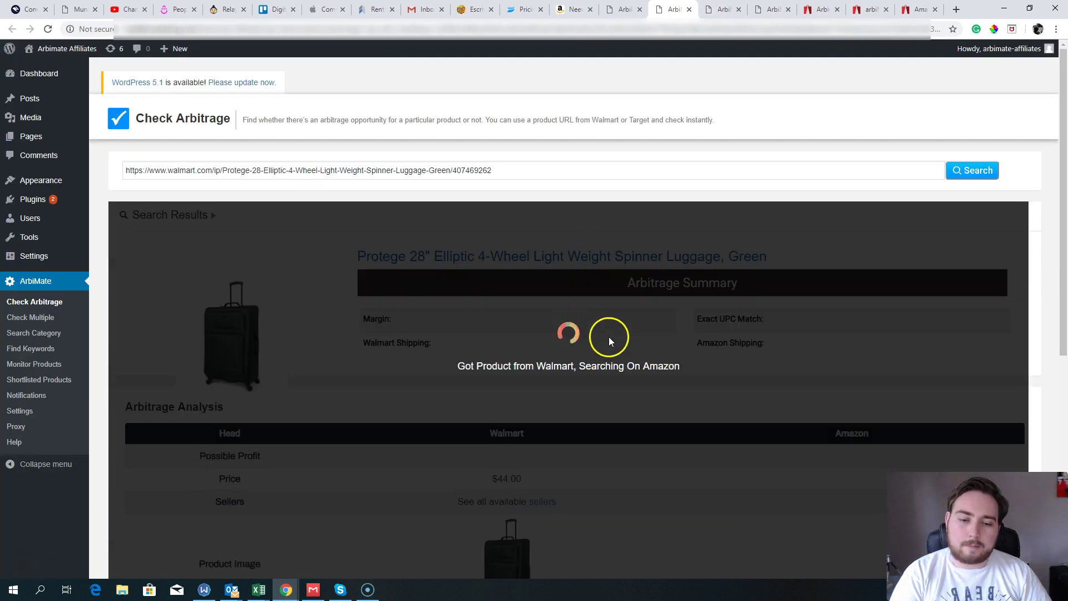
scroll(1064, 283, "down", 2)
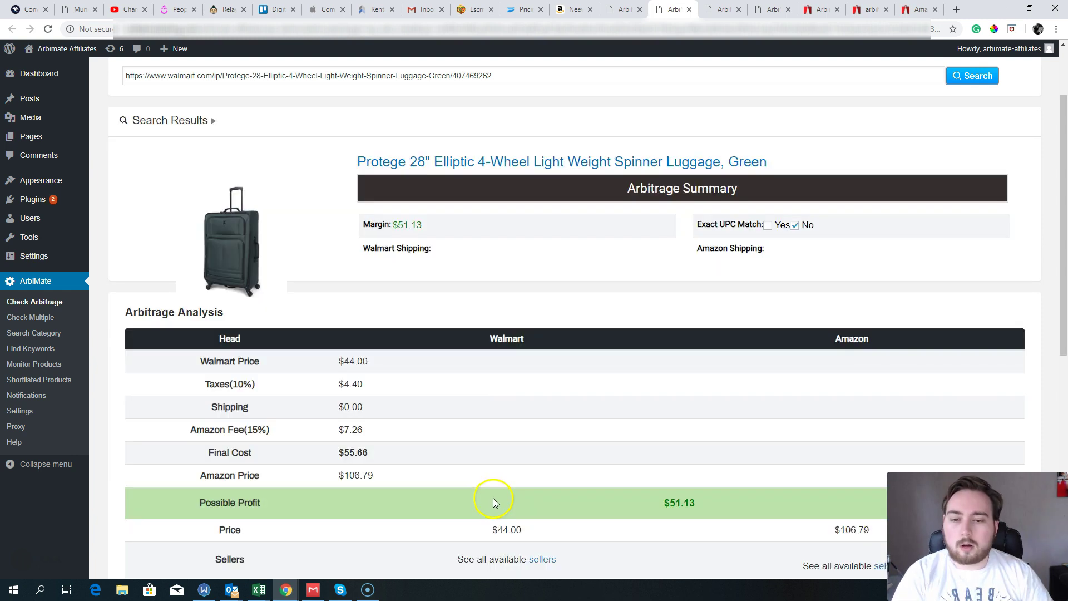
left_click_drag(1064, 211, 1064, 272)
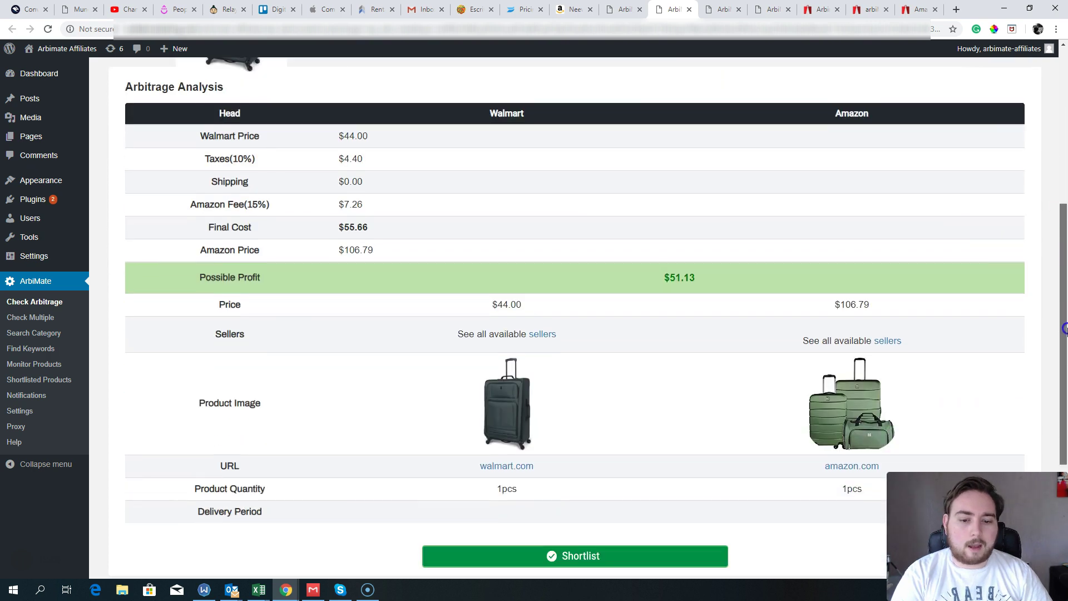
left_click_drag(1063, 341, 1063, 391)
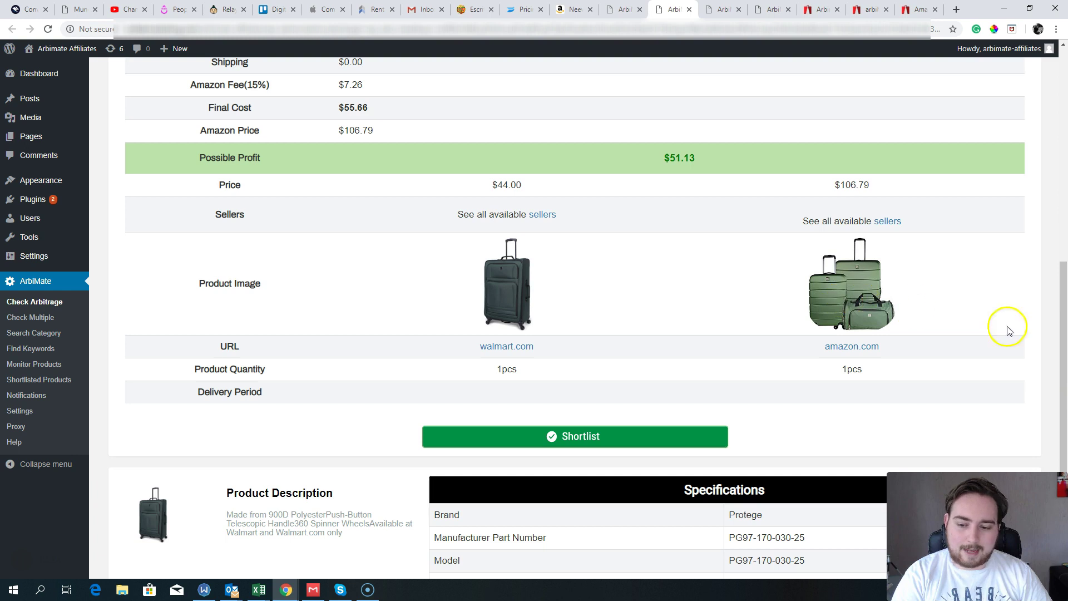
scroll(1010, 331, "down", 1)
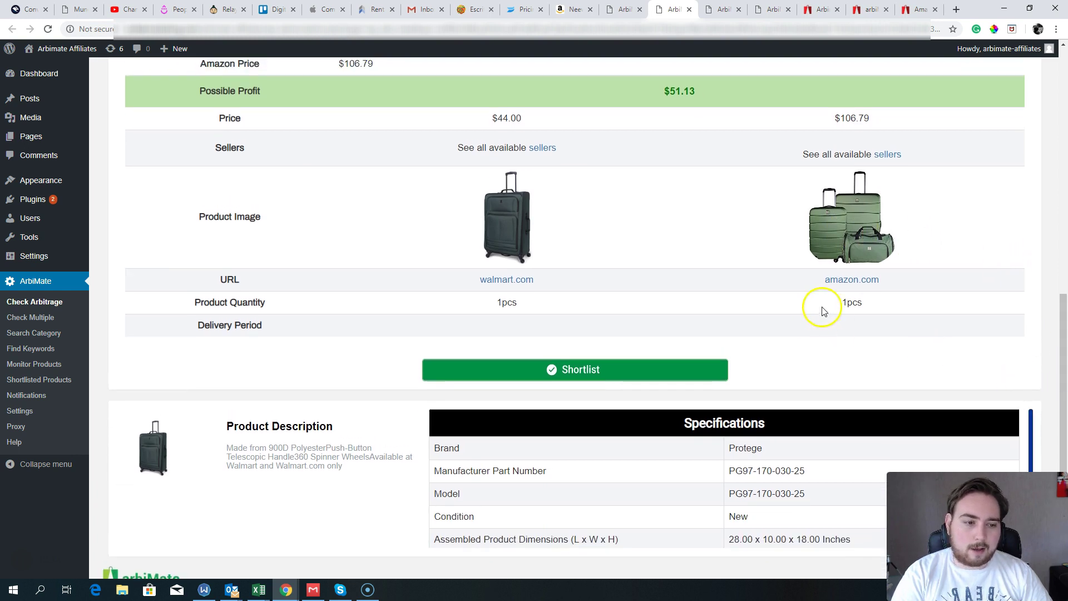
left_click(911, 350)
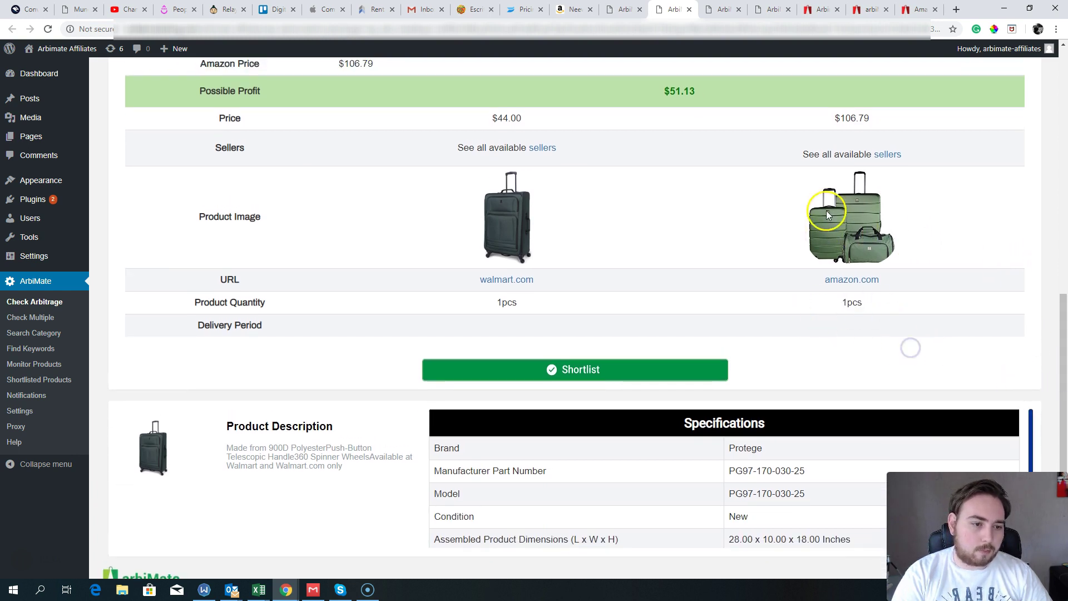
- Compare the Walmart and Amazon product images of the green Protege luggage and examine its possible profit
left_click_drag(1063, 304, 1063, 225)
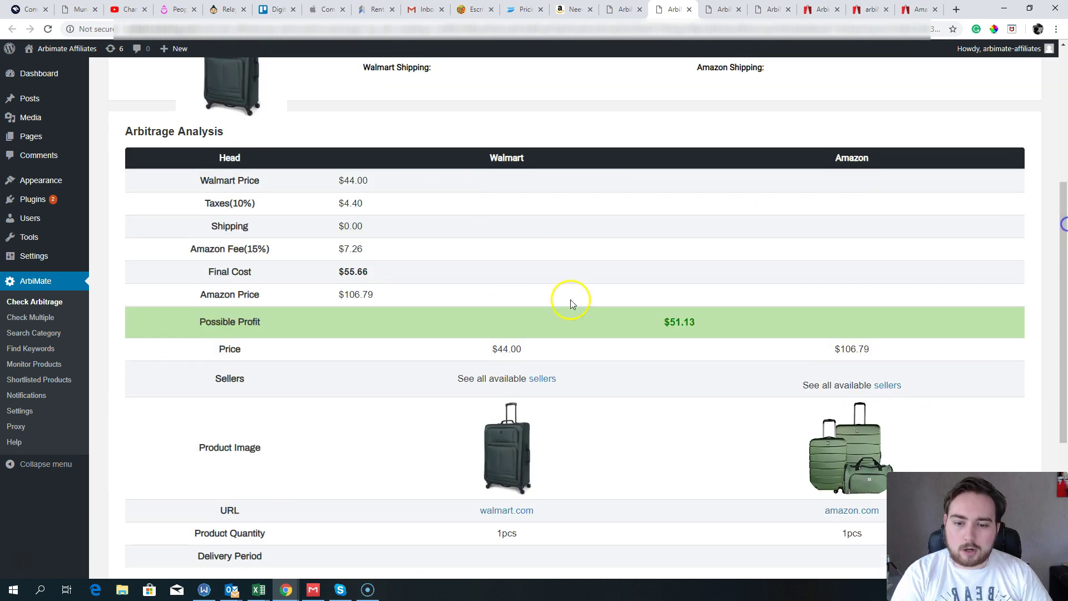
double_click(500, 436)
left_click(596, 452)
left_click_drag(1063, 346, 840, 441)
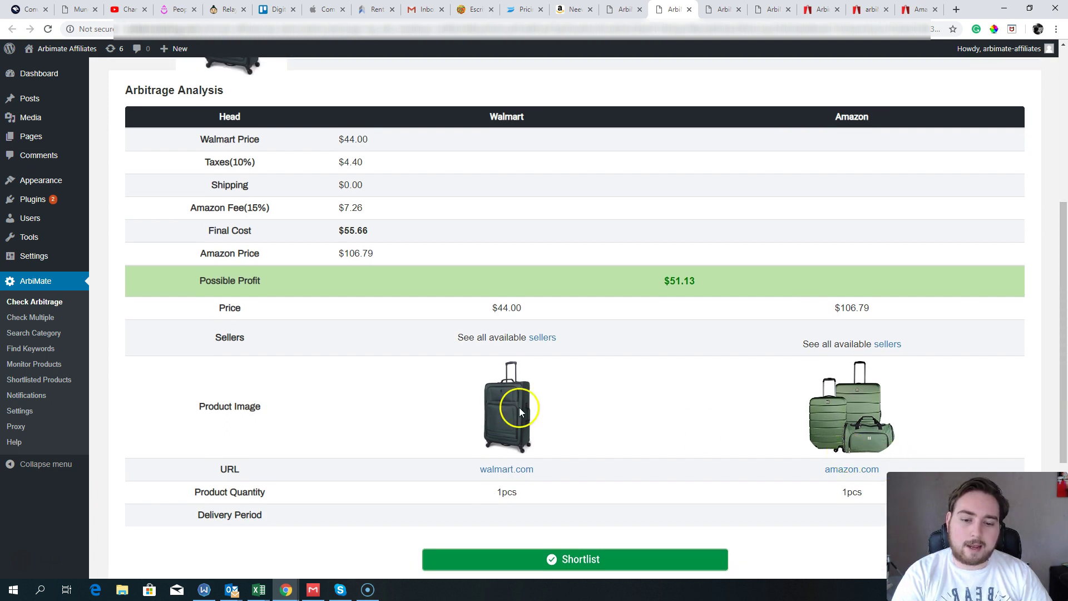
left_click(420, 379)
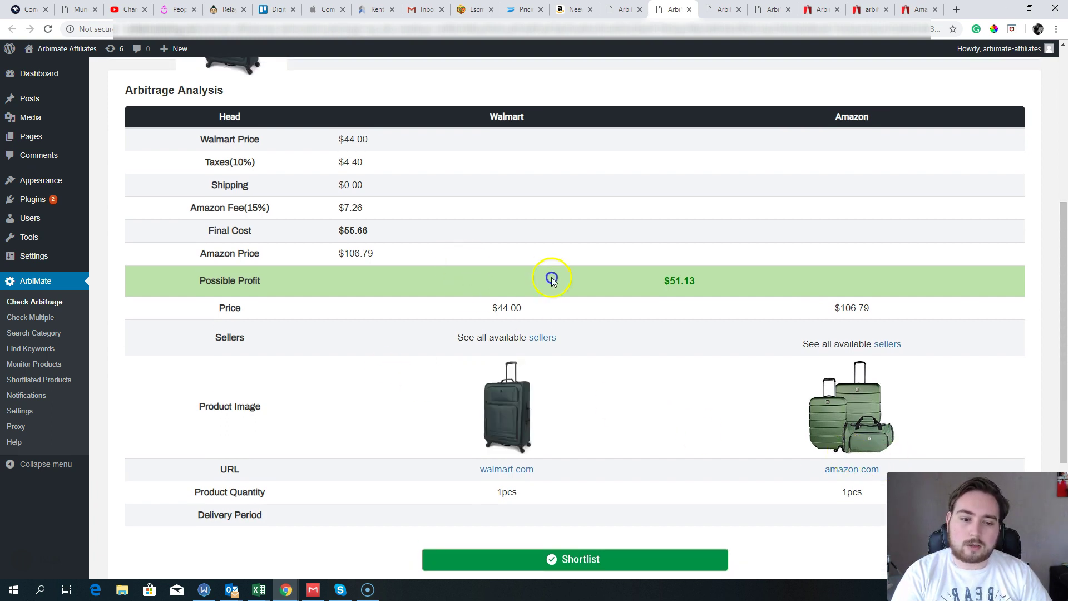
left_click_drag(756, 285, 575, 256)
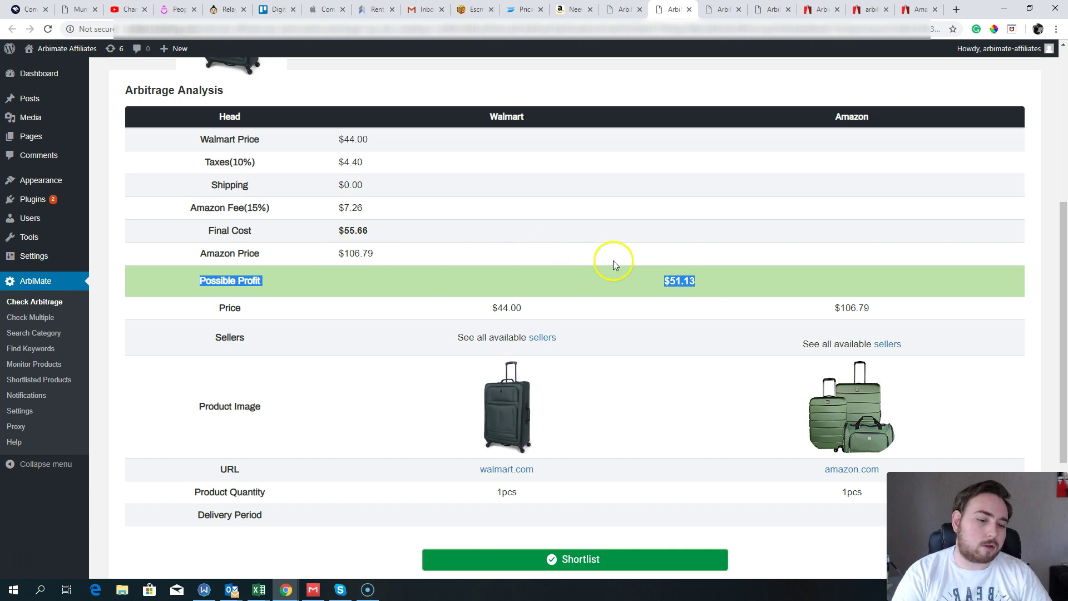
left_click(662, 270)
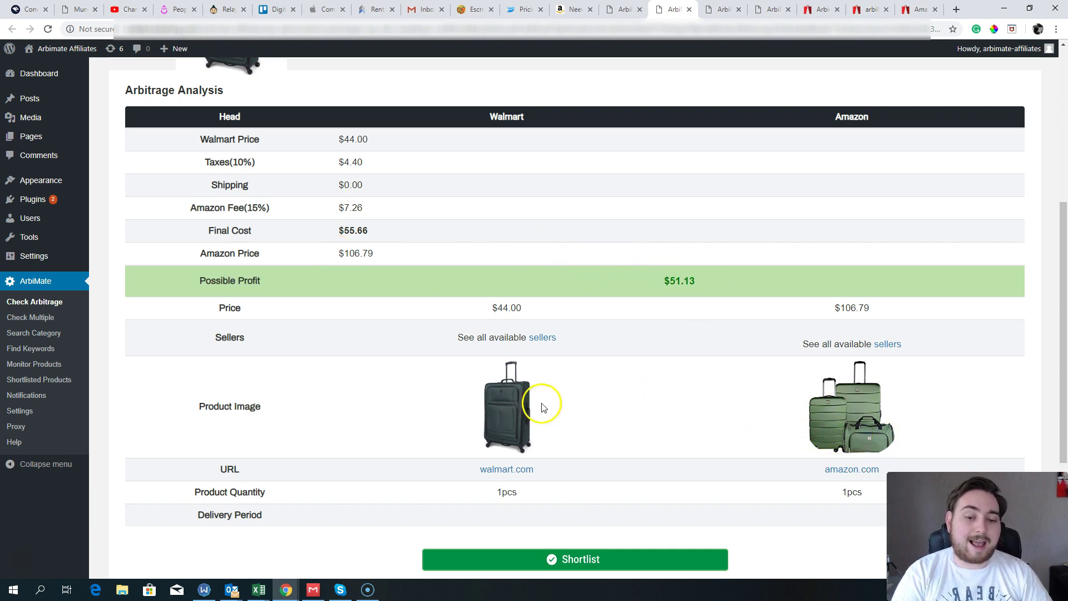
left_click_drag(1063, 381, 1064, 274)
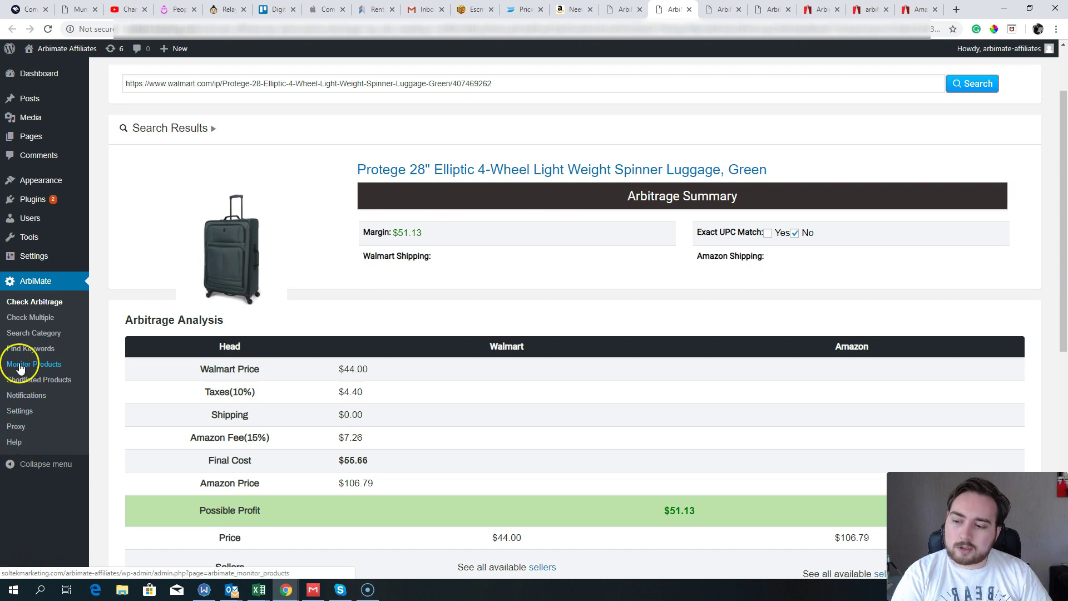
- Switch to the open arbitrage check of the navy Elite Luggage 5-piece set and compare its Walmart and Amazon product images
left_click(771, 9)
scroll(373, 285, "down", 6)
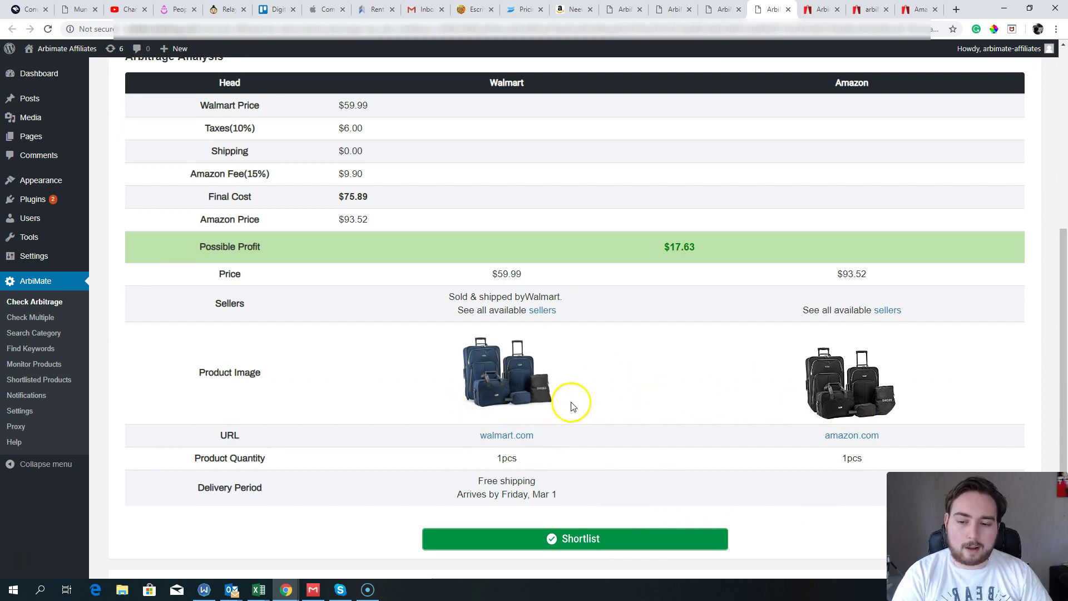
left_click_drag(1062, 373, 1040, 389)
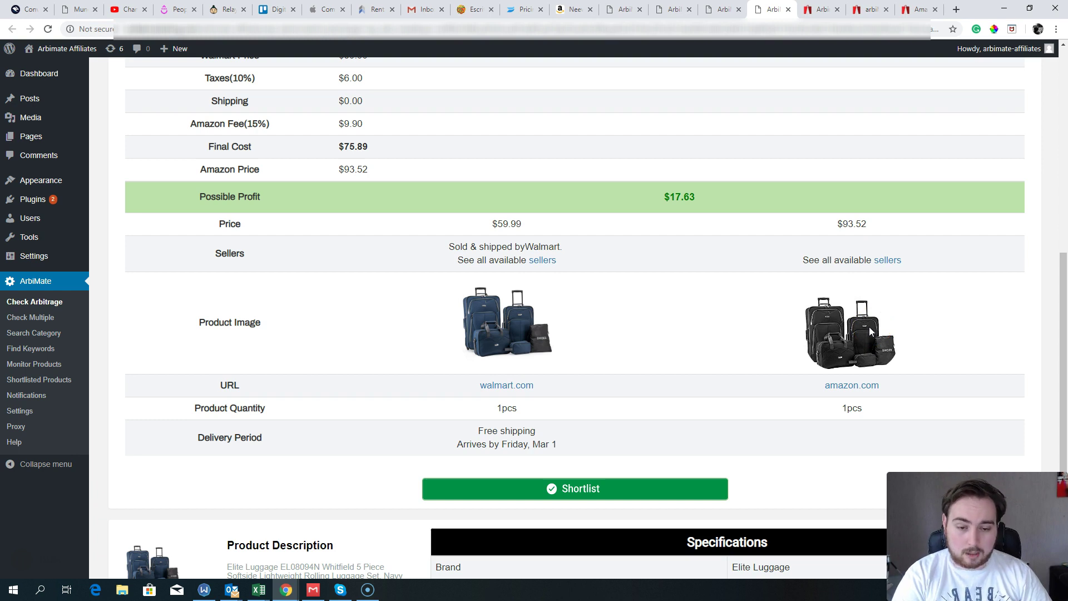
- Open the Amazon listing matched to the Elite Luggage Whitfield 5-piece set and examine which colour it is for
left_click(856, 385)
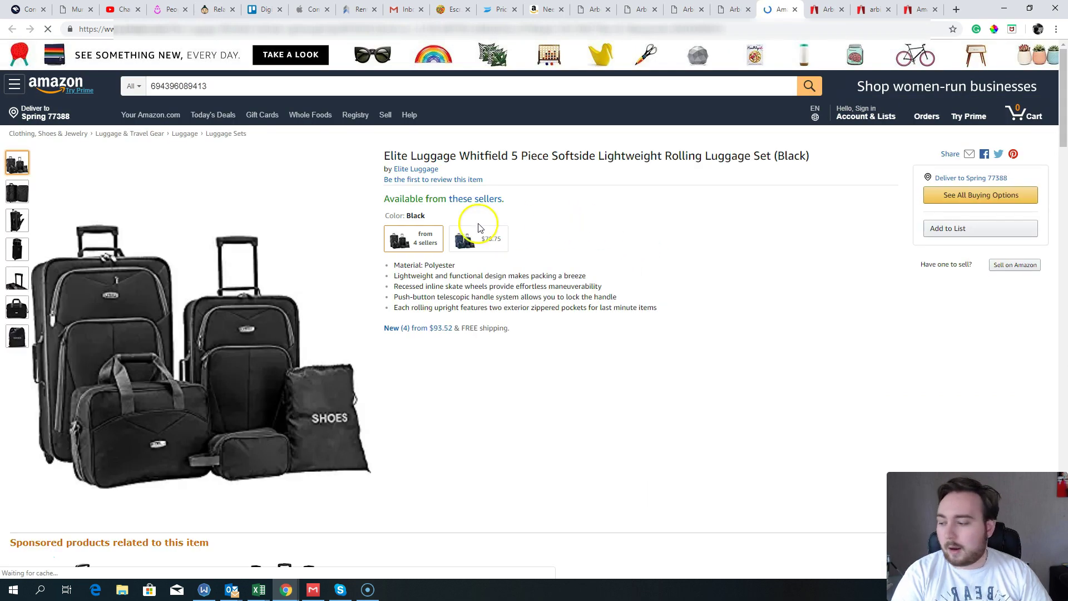
left_click_drag(394, 215, 585, 227)
left_click(682, 232)
double_click(395, 215)
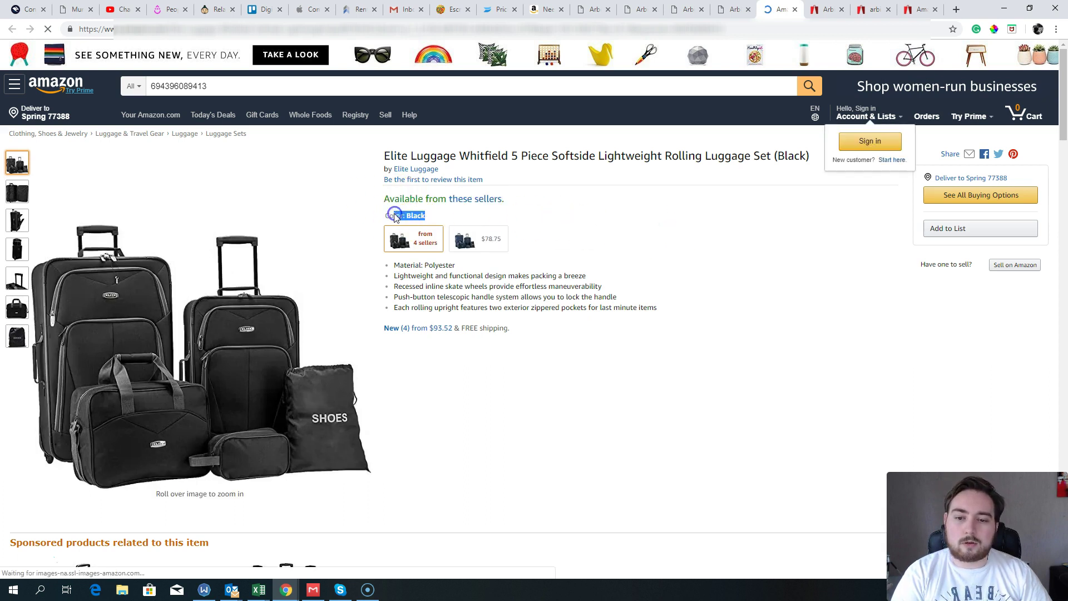